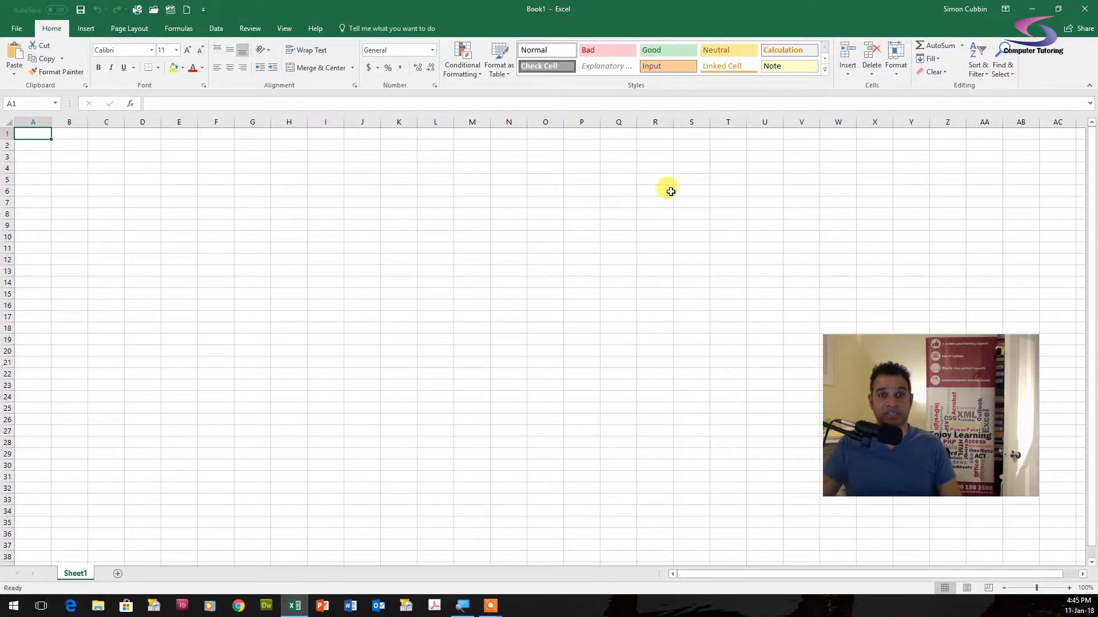
- Enter the heading Sales Teams in cell A1
ctrl+scroll(142, 172, up, 11)
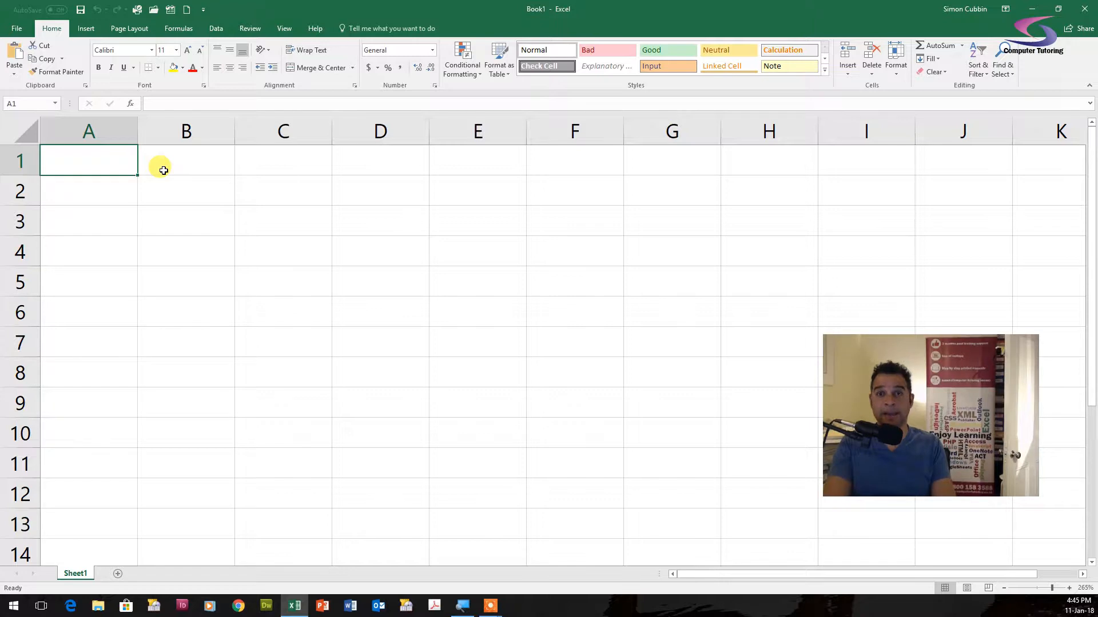
text(Sales Teams)
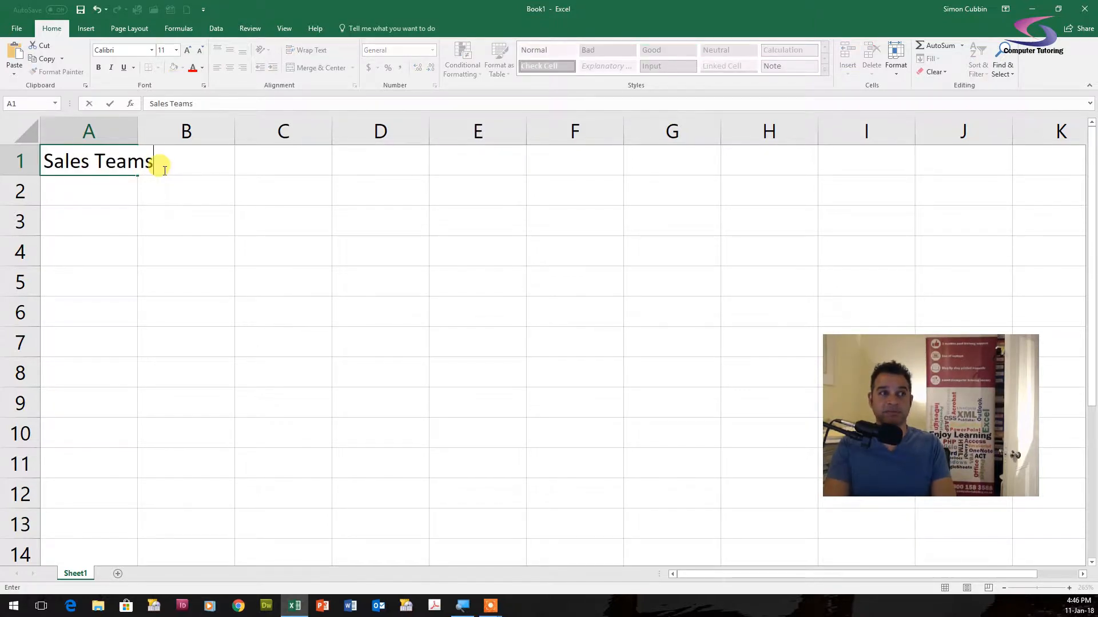
key(Return)
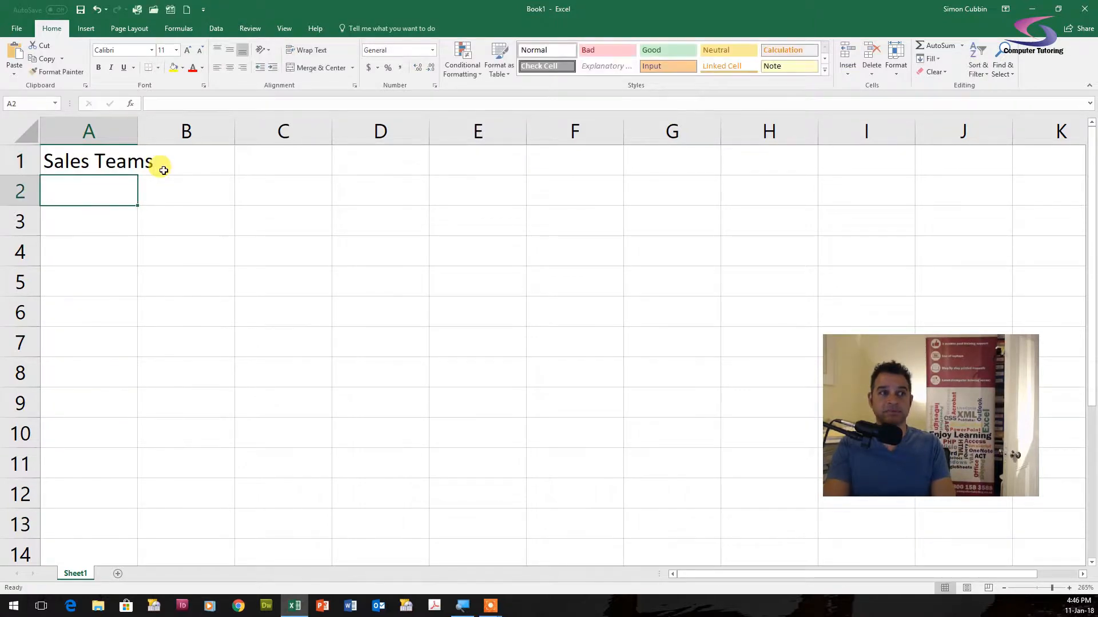
- Enter Team 1 and Team 2 below the heading, fill the series down to Team 6, and widen column A to fit
text(Team 1)
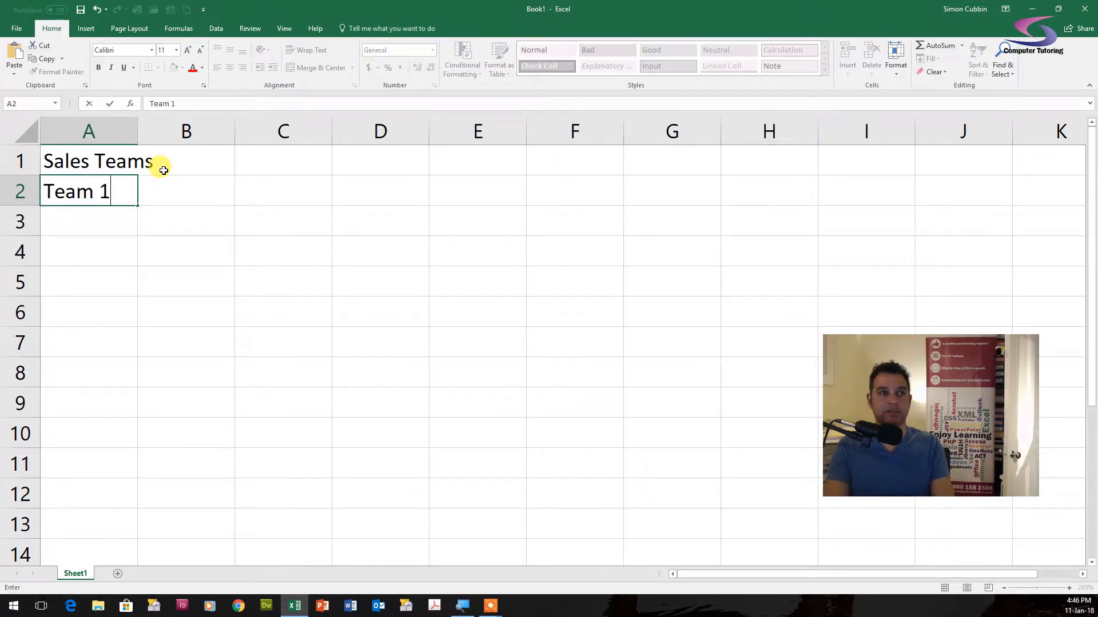
key(Return)
text(Team 2)
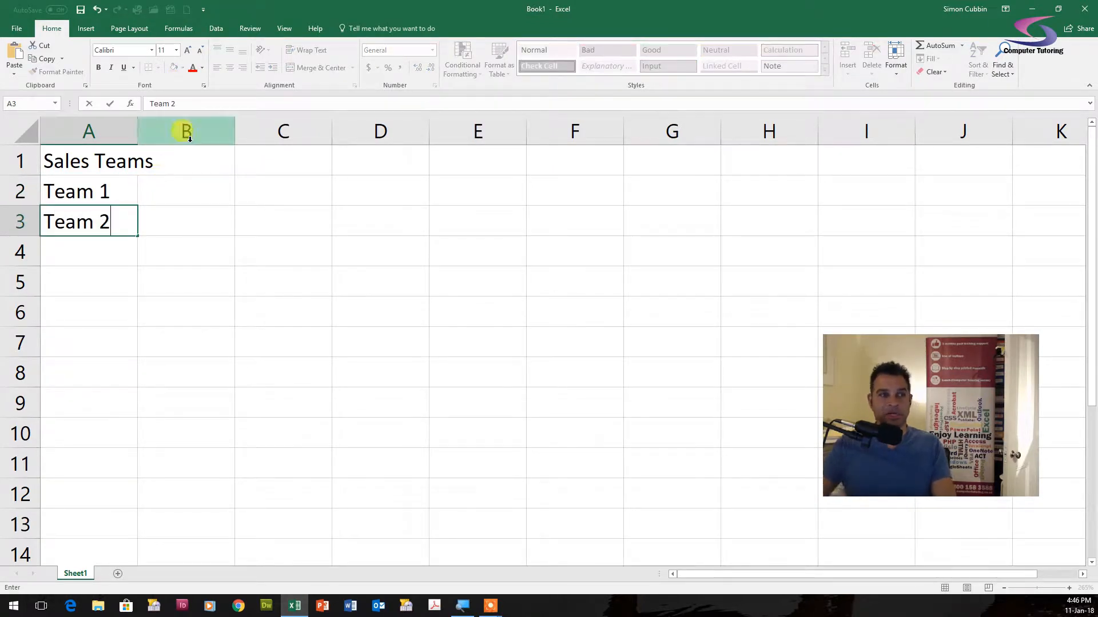
click(132, 310)
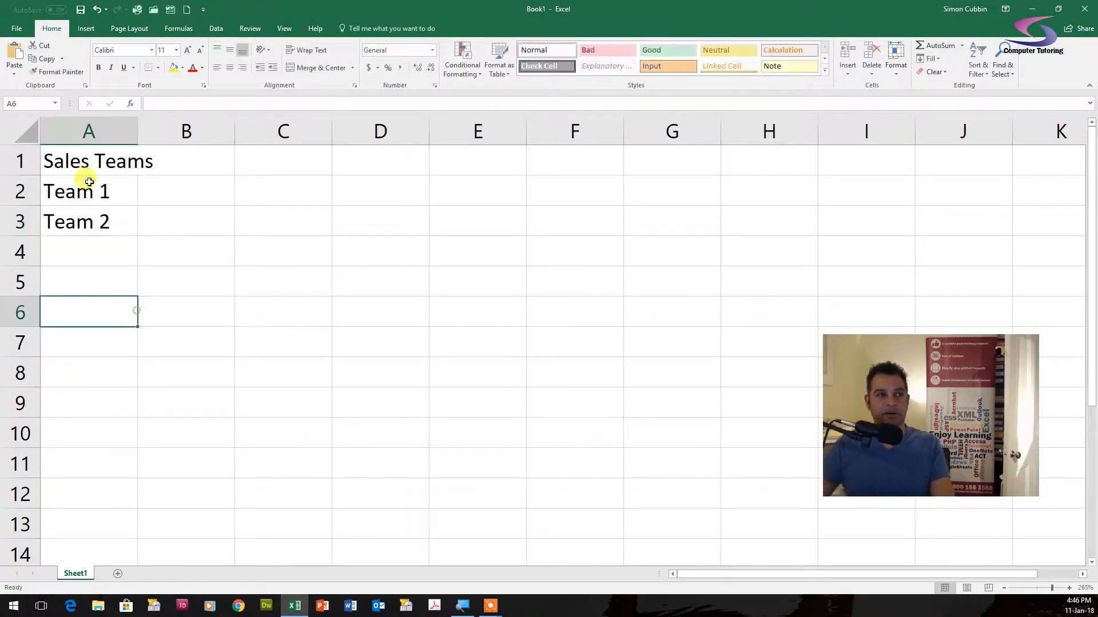
drag(94, 187, 140, 345)
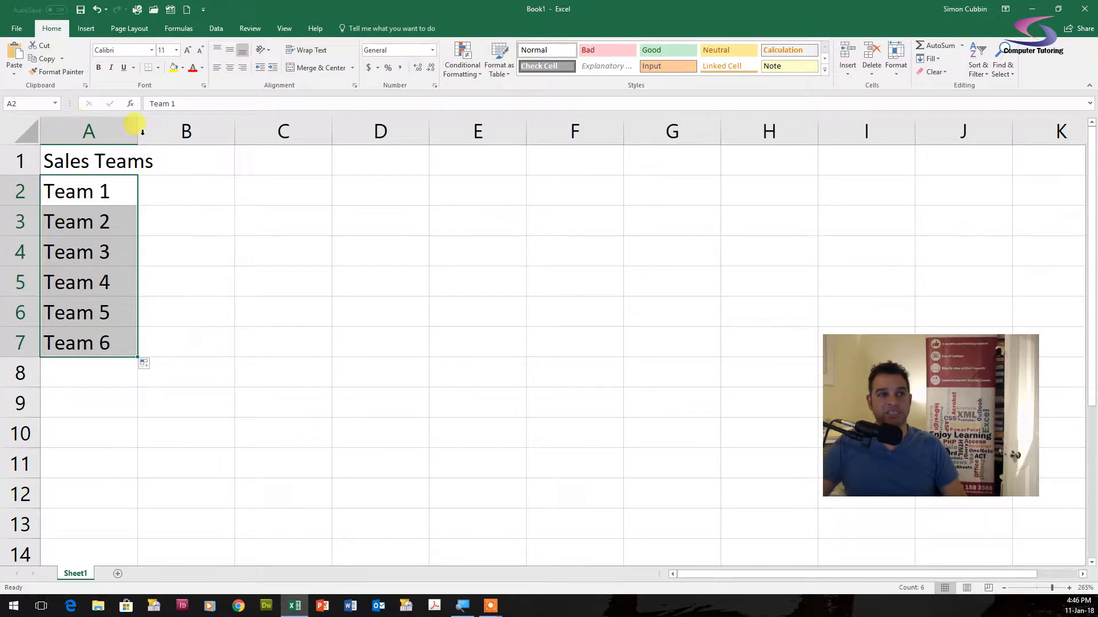
drag(135, 129, 158, 127)
- Enter Jan in B1, fill the months across to Mar in D1, and narrow columns B to D
click(213, 164)
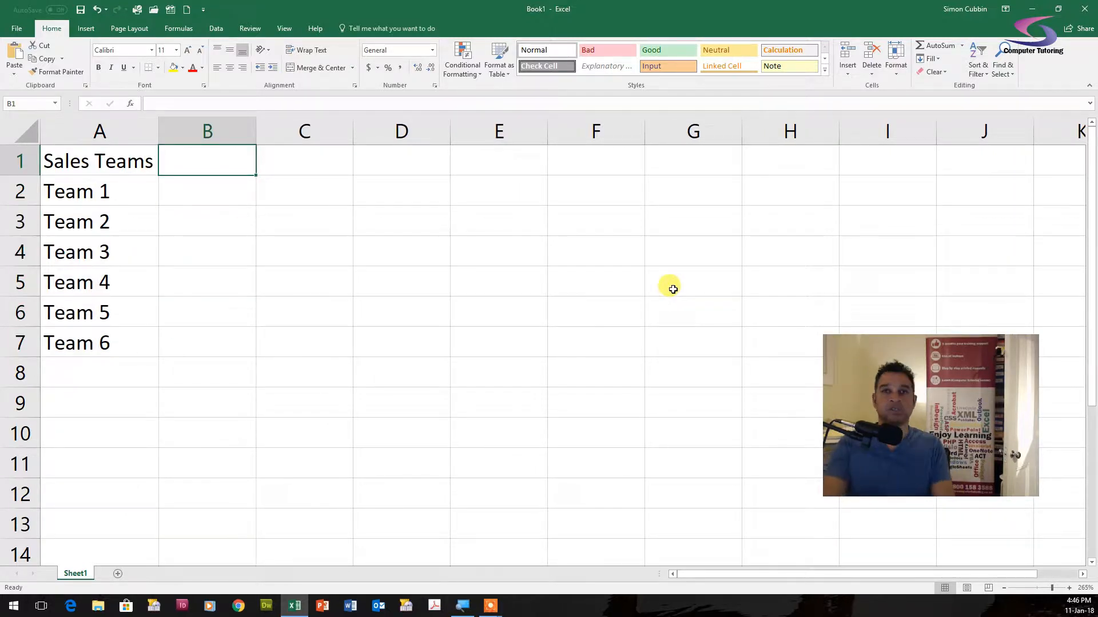
text(J)
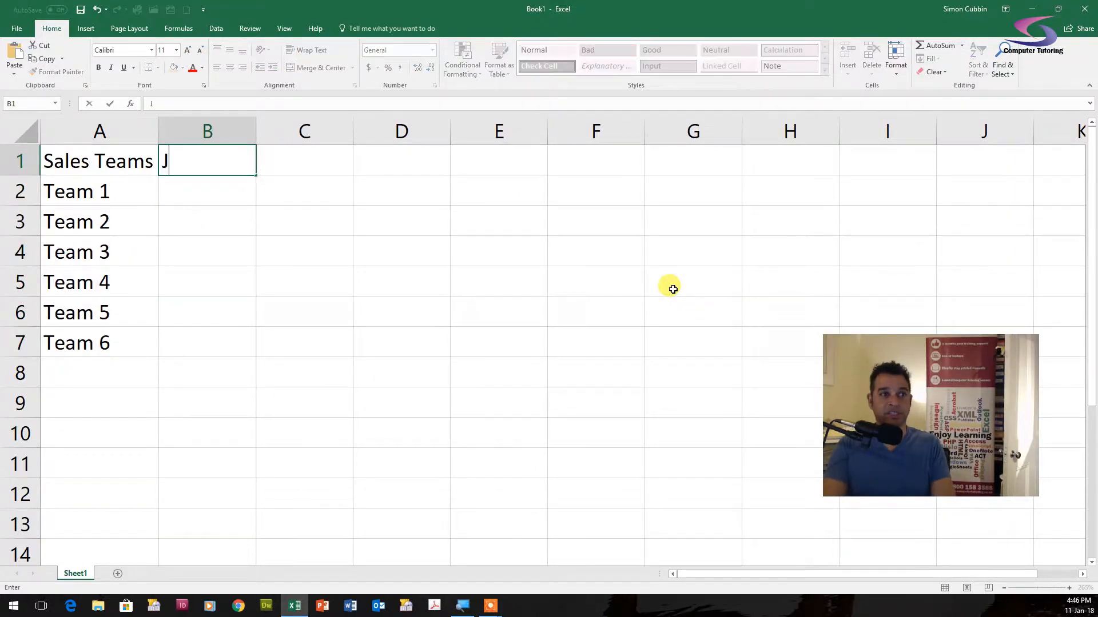
text(ua)
key(BackSpace)
key(BackSpace)
text(an)
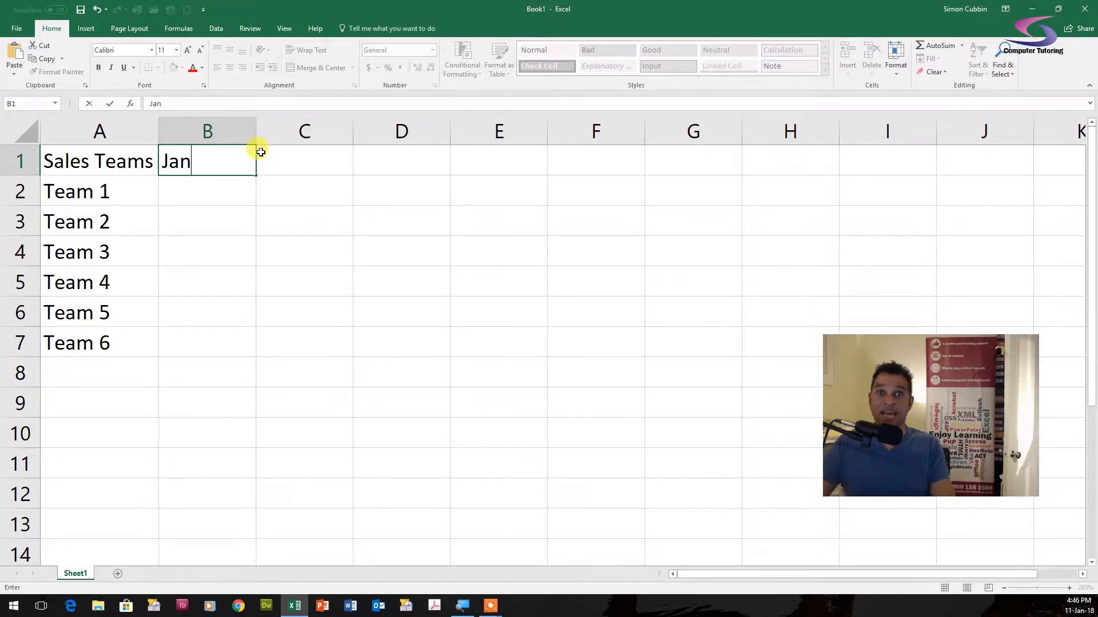
drag(256, 176, 445, 163)
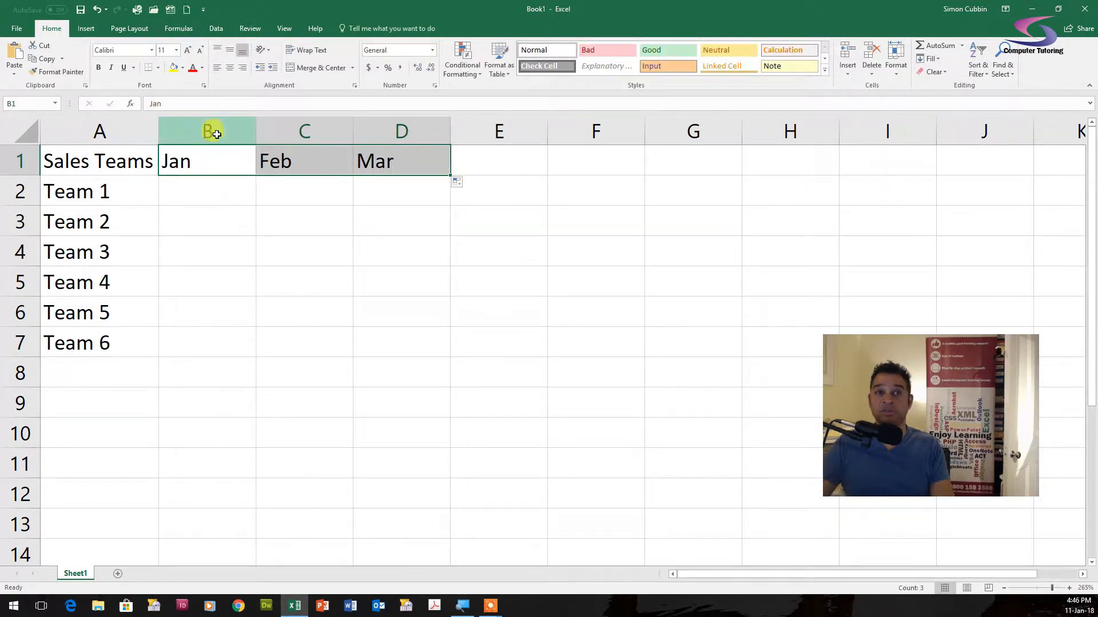
mouse_move(215, 130)
mouse_down()
mouse_move(379, 120)
mouse_move(317, 124)
mouse_up()
- Enter the formula =RANDBETWEEN(100,1000) in B2 to generate a random sales figure
click(207, 192)
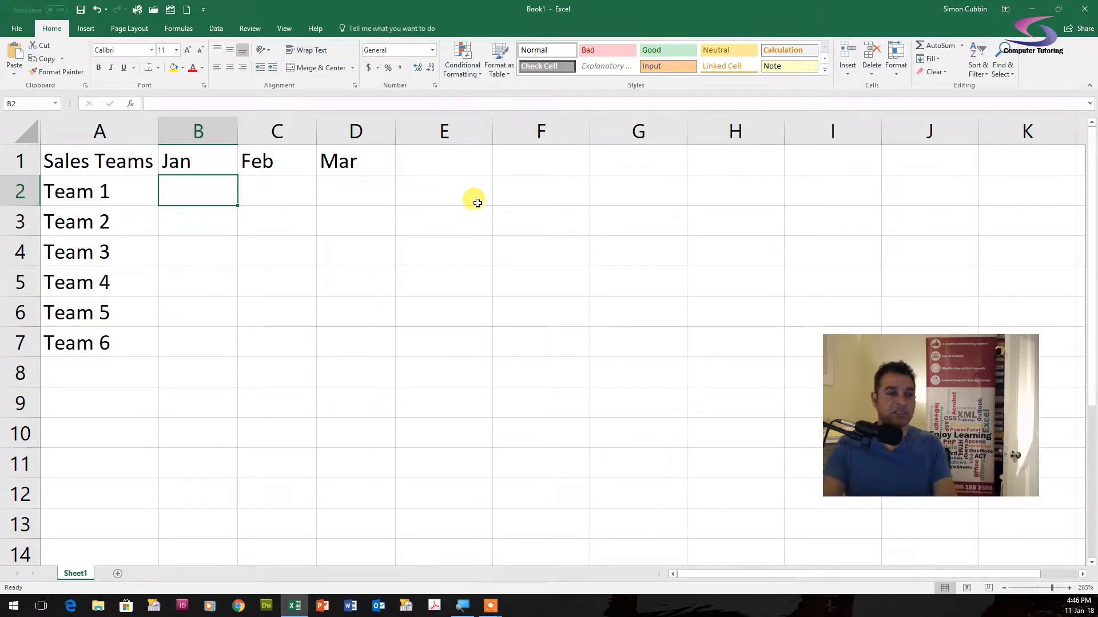
text(=)
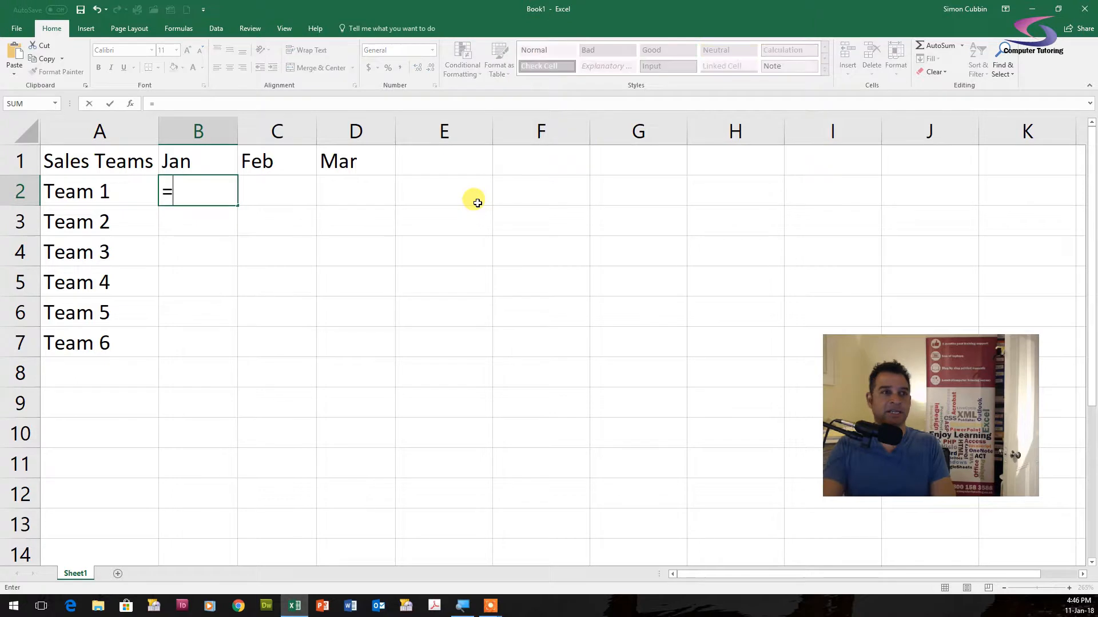
text(RAN)
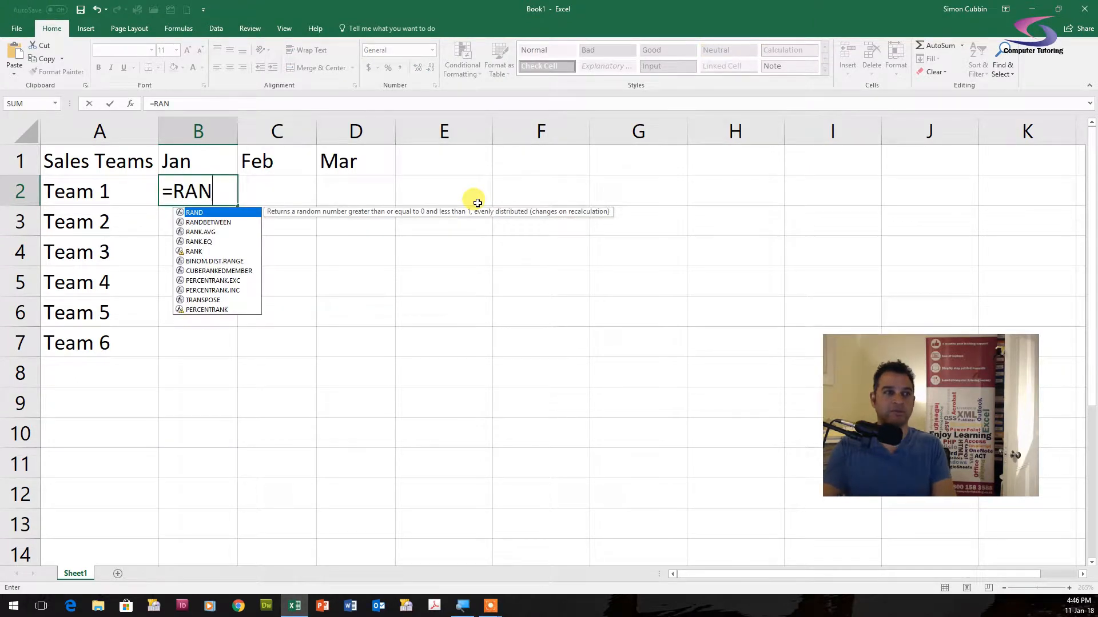
double_click(206, 223)
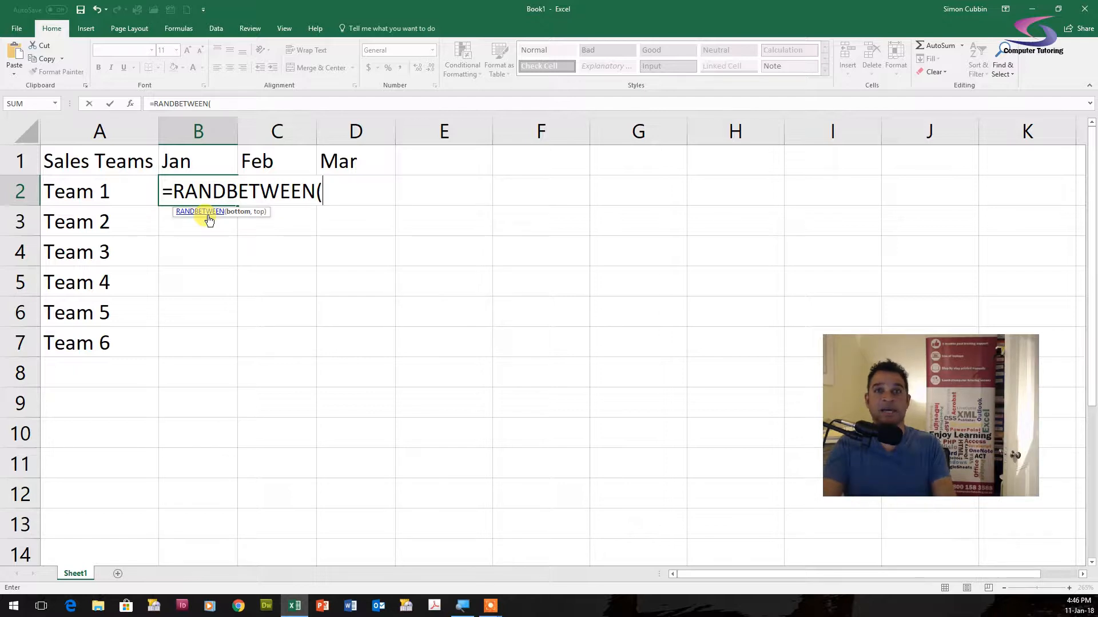
text(10-0)
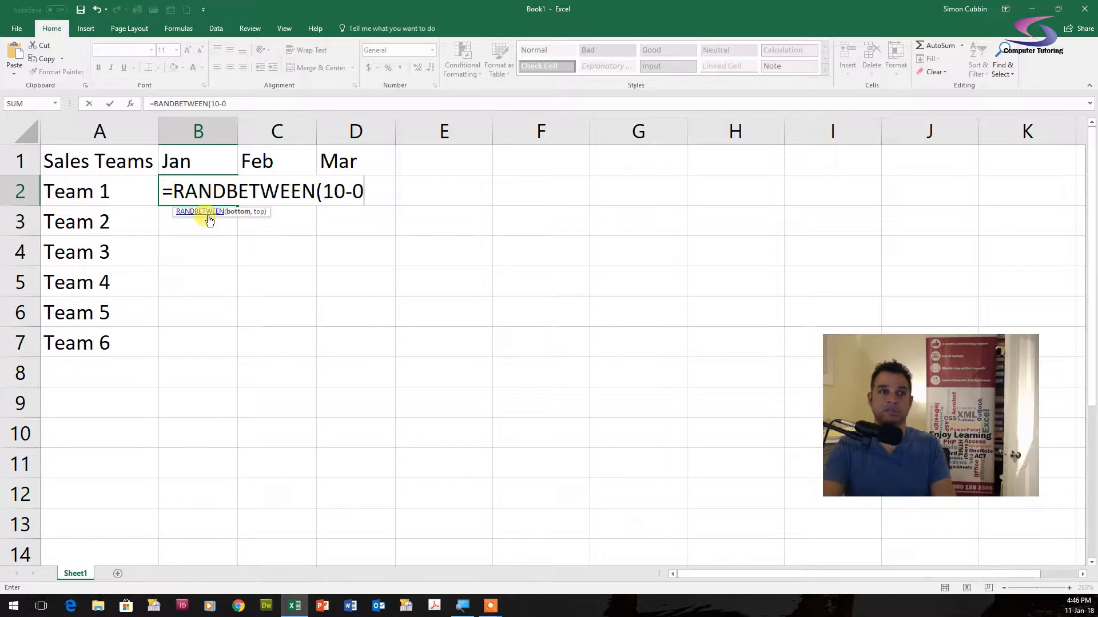
key(BackSpace)
key(BackSpace)
text(0,10)
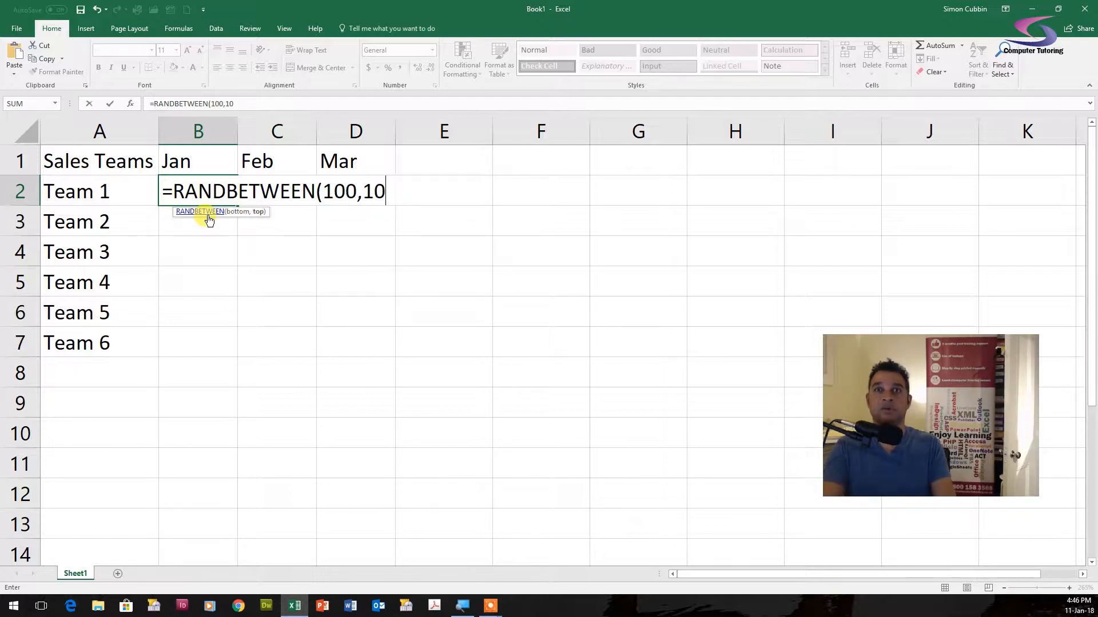
text(0))
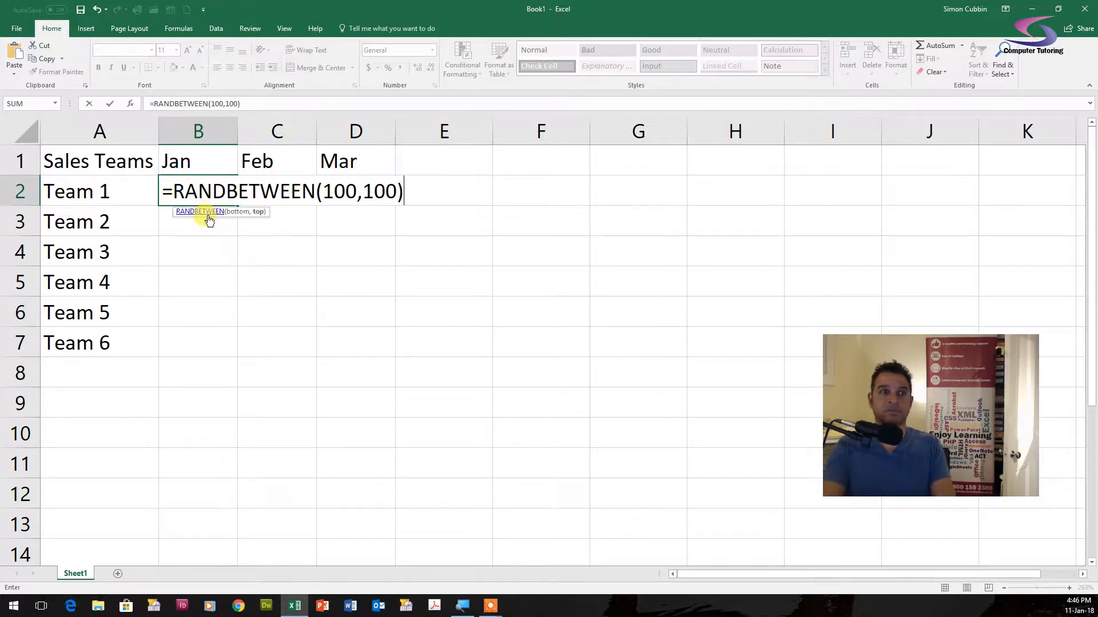
key(BackSpace)
text(0))
key(Return)
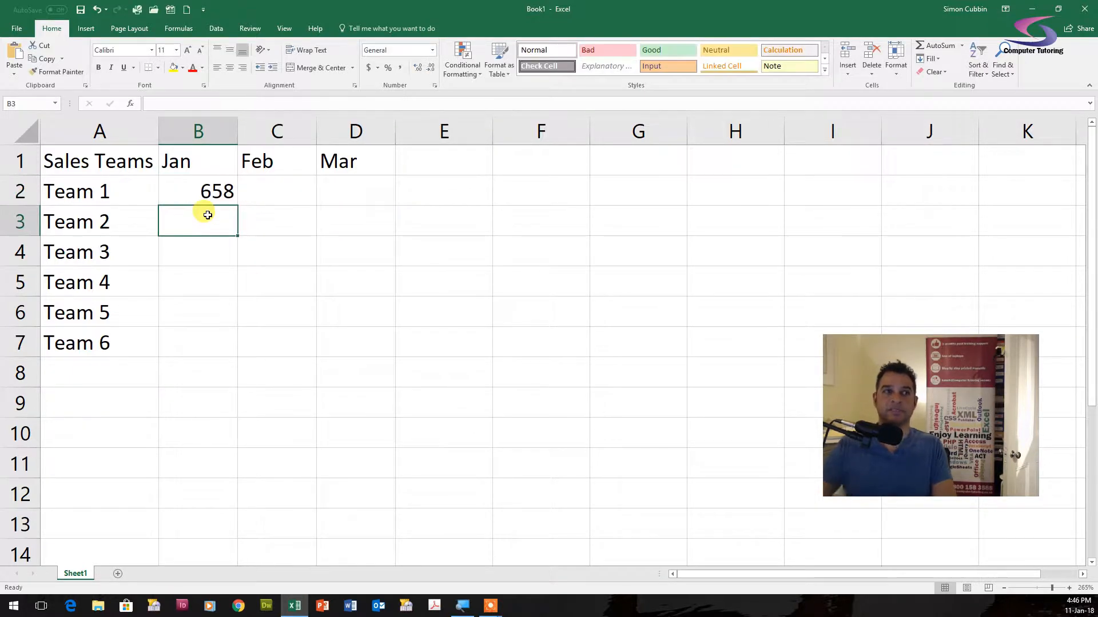
- Copy the random-number formula across to D2 and down to row 7 for all teams
click(218, 184)
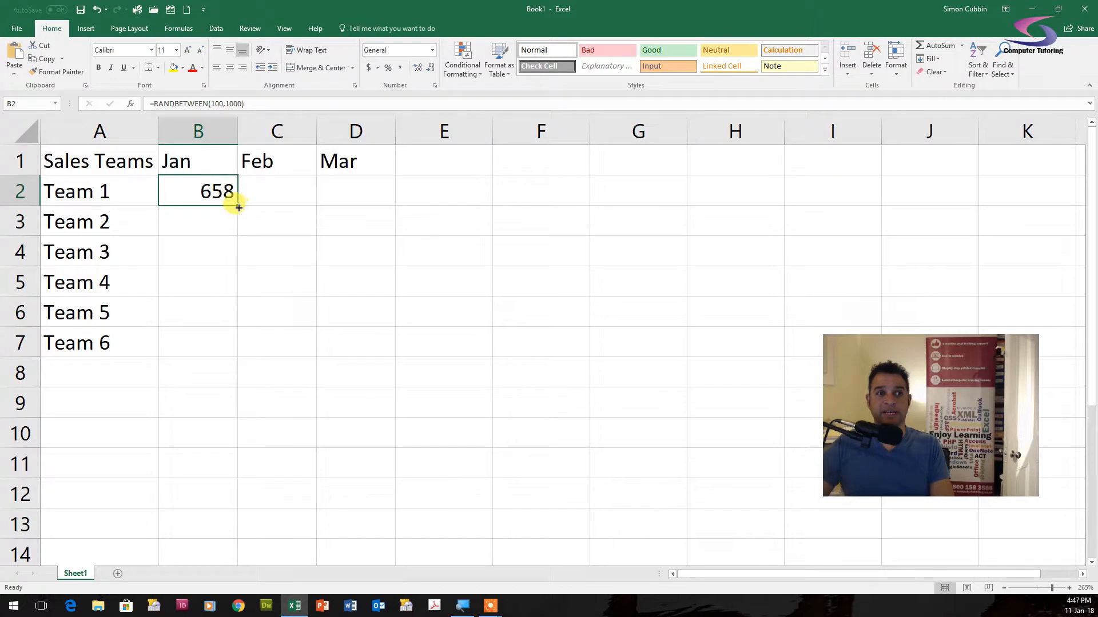
drag(242, 207, 401, 195)
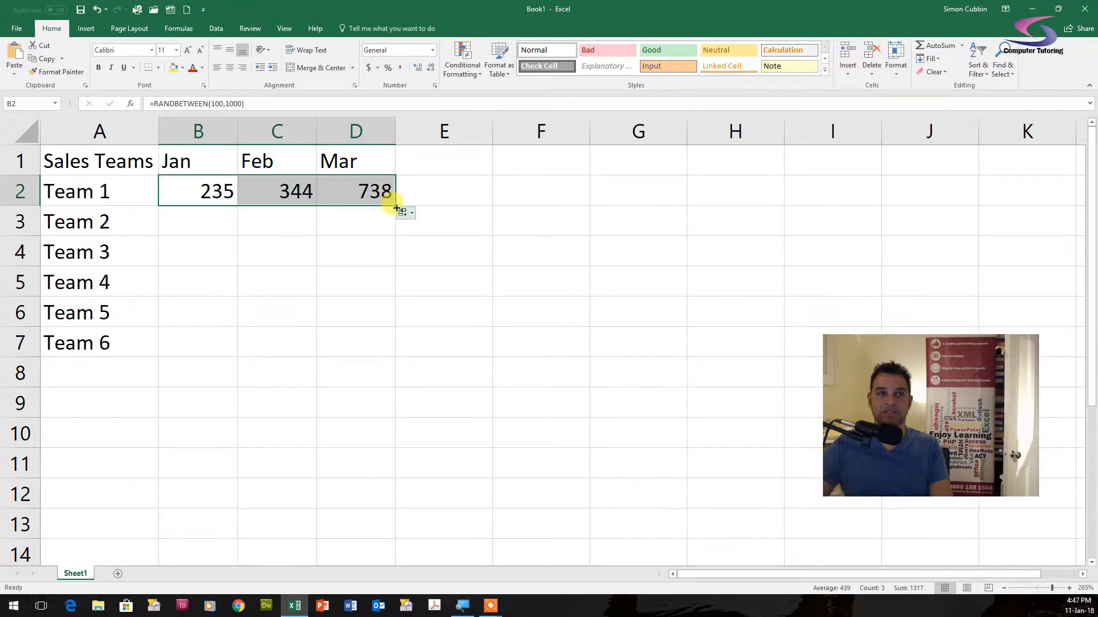
double_click(396, 207)
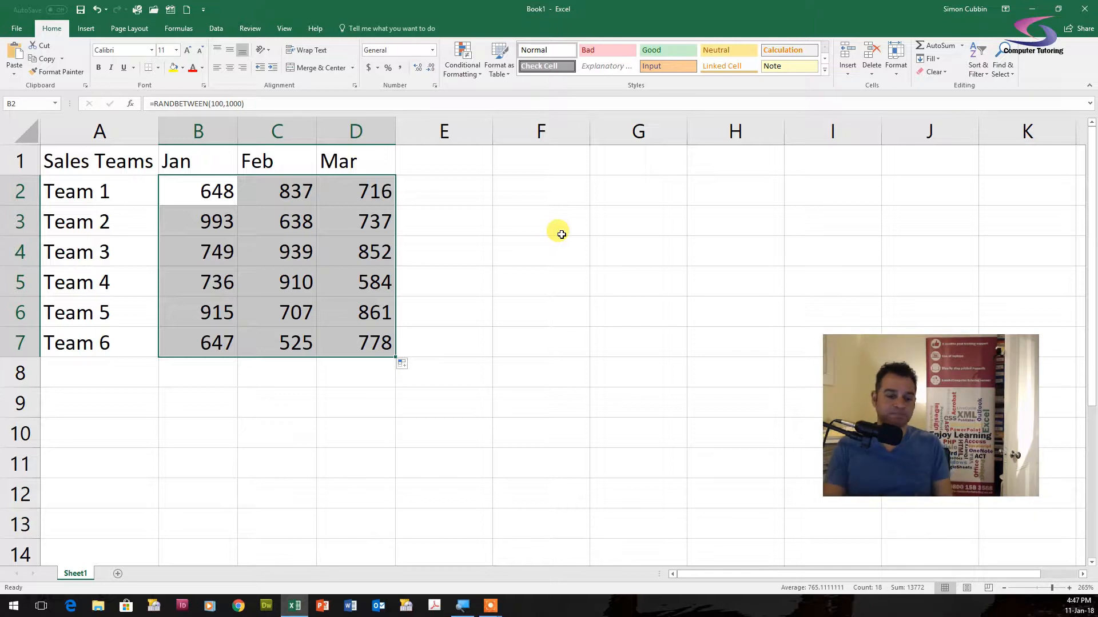
- Replace the formulas in B2:D7 with fixed numbers by copying the range and pasting it as values
key(ctrl+c)
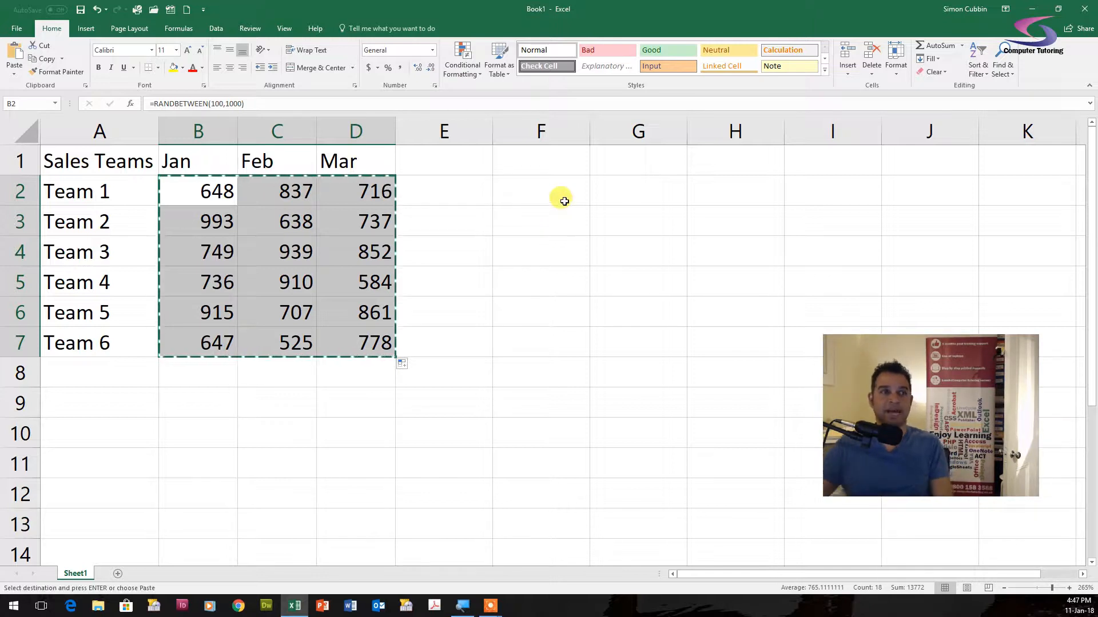
click(14, 74)
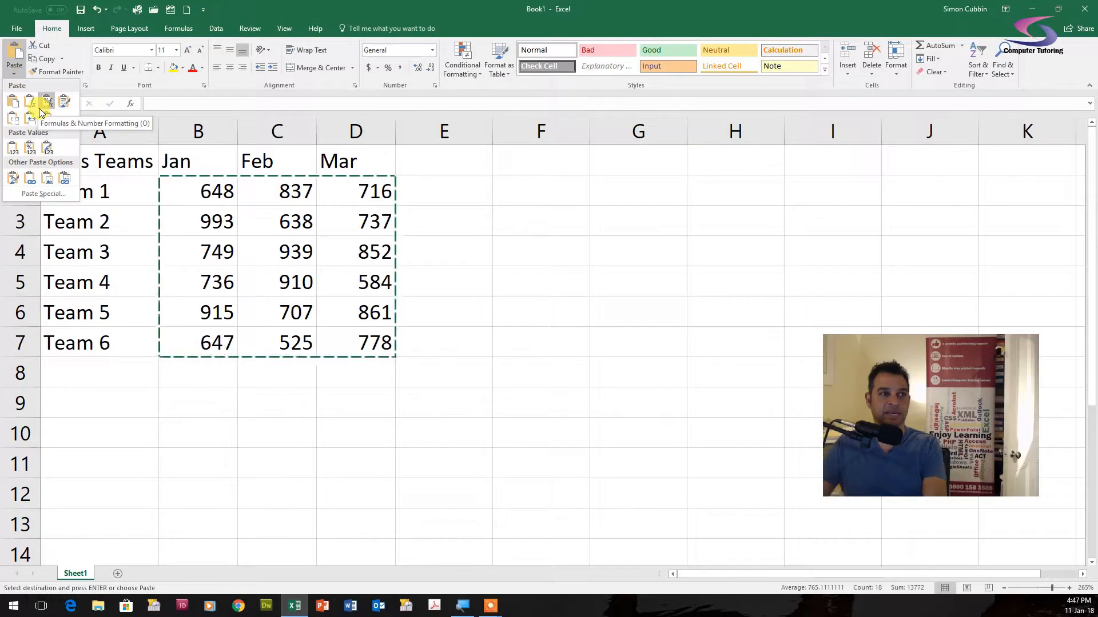
click(13, 148)
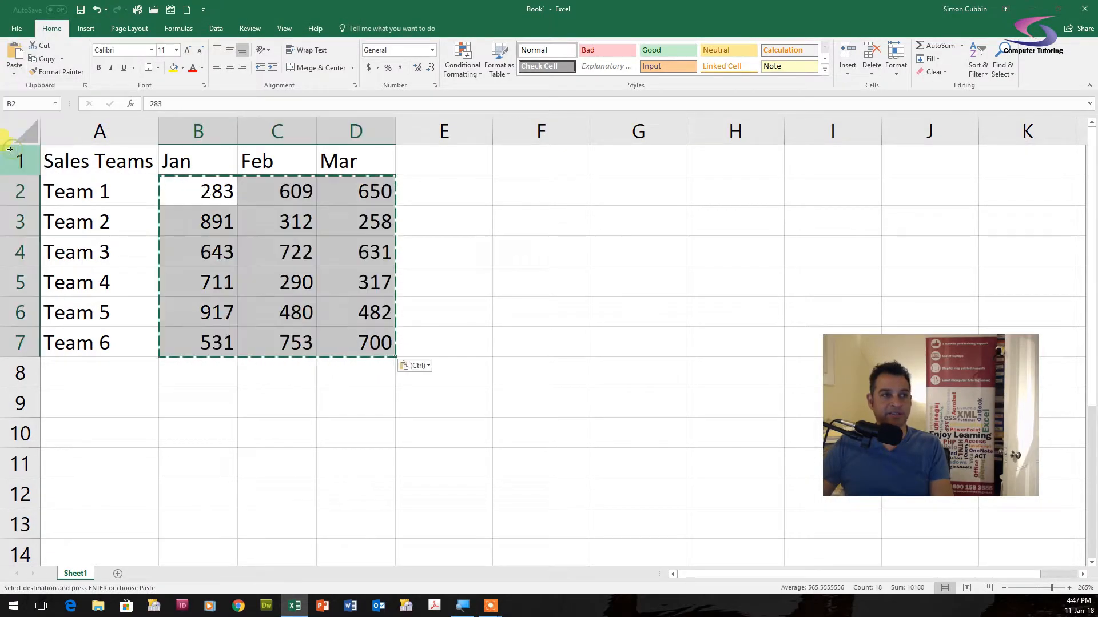
key(Escape)
click(222, 187)
click(287, 189)
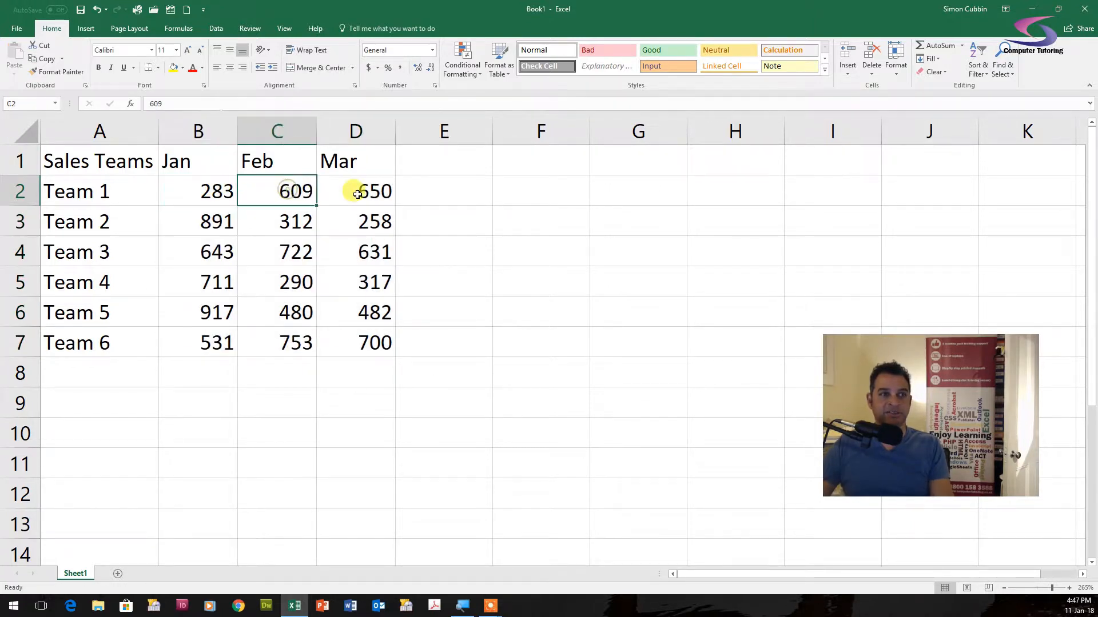
click(358, 194)
click(368, 217)
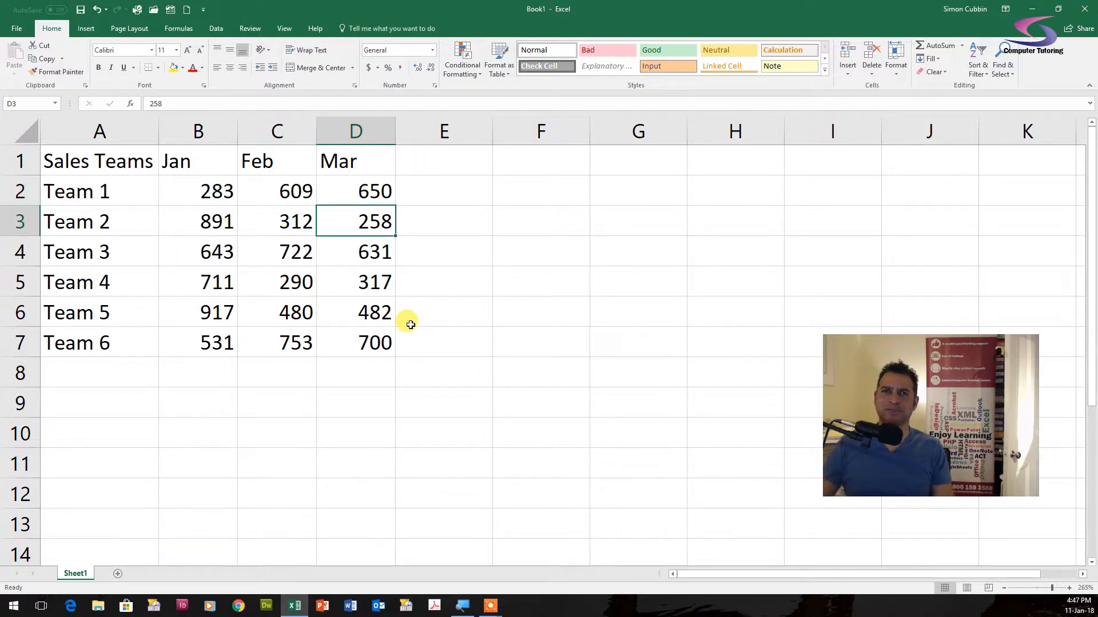
- Add the column heading Bonus in cell E1
click(445, 160)
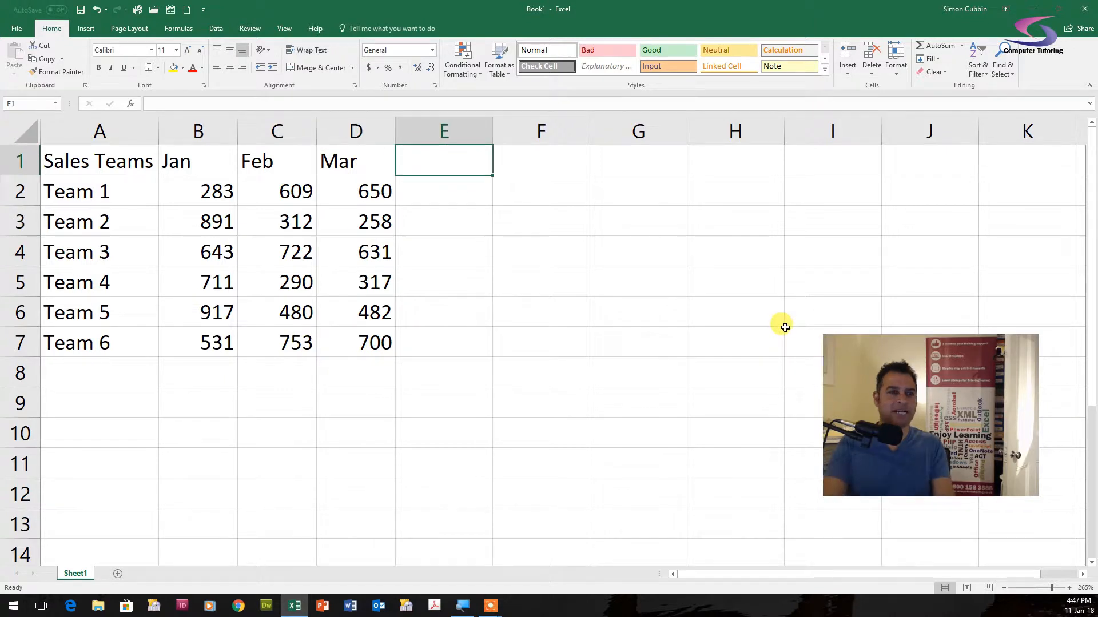
text(B)
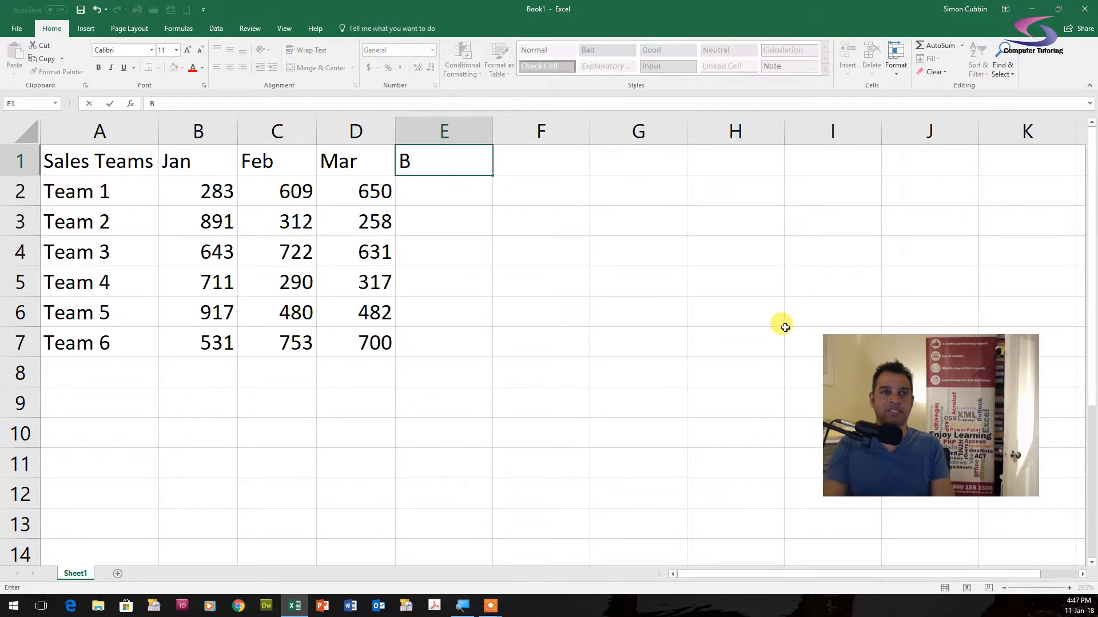
text(onus)
key(Return)
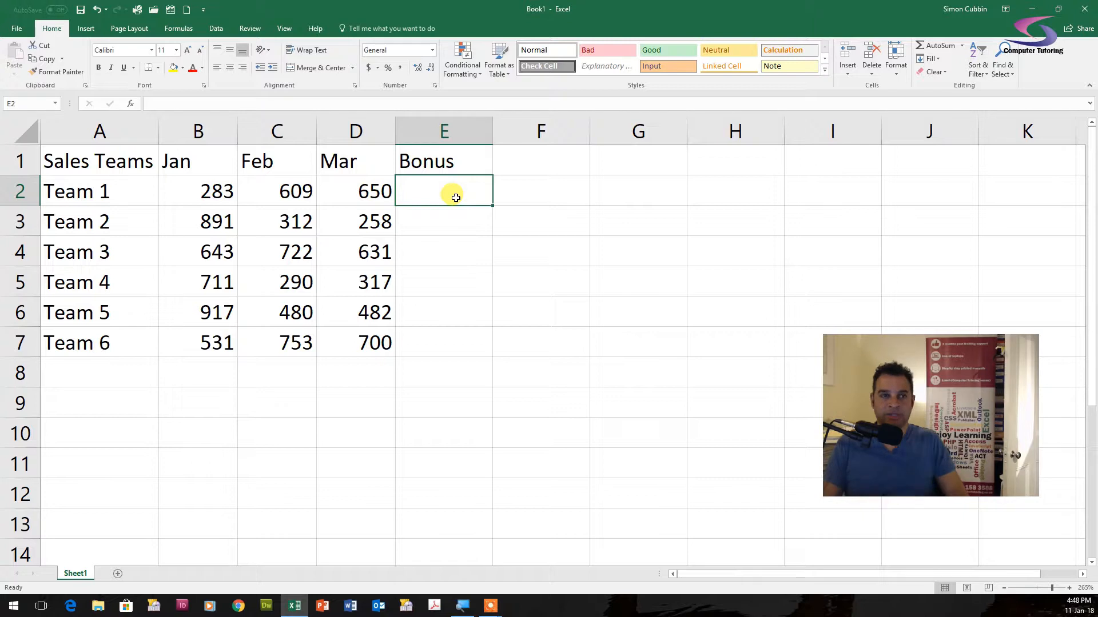
- Start an OR formula in E2 and set its first condition to B2>=700 in the function arguments dialog
text(=)
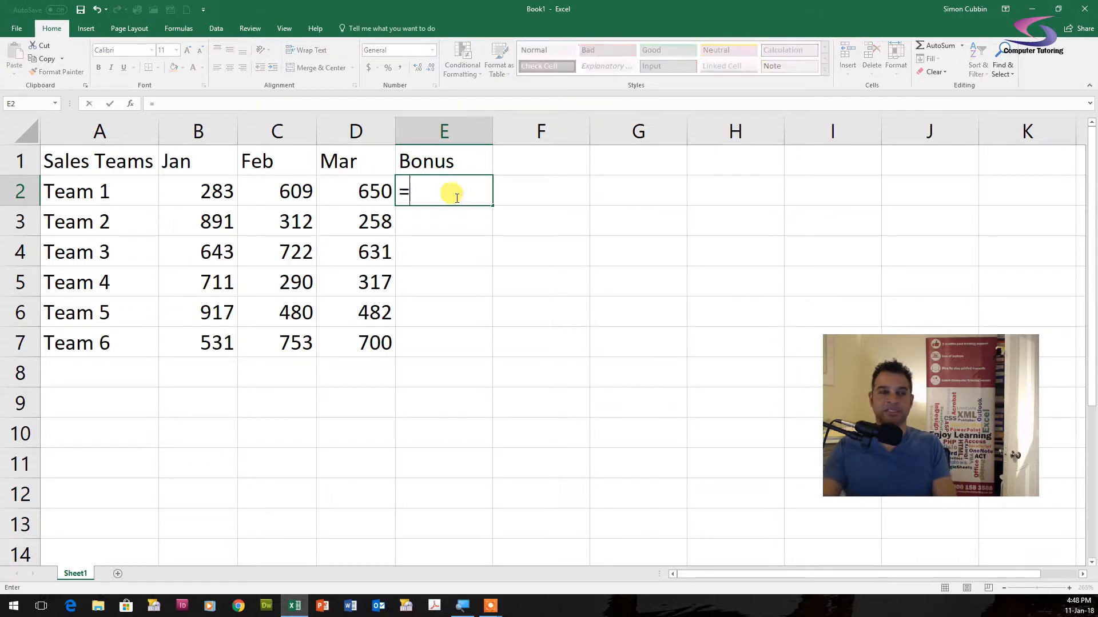
text(OR)
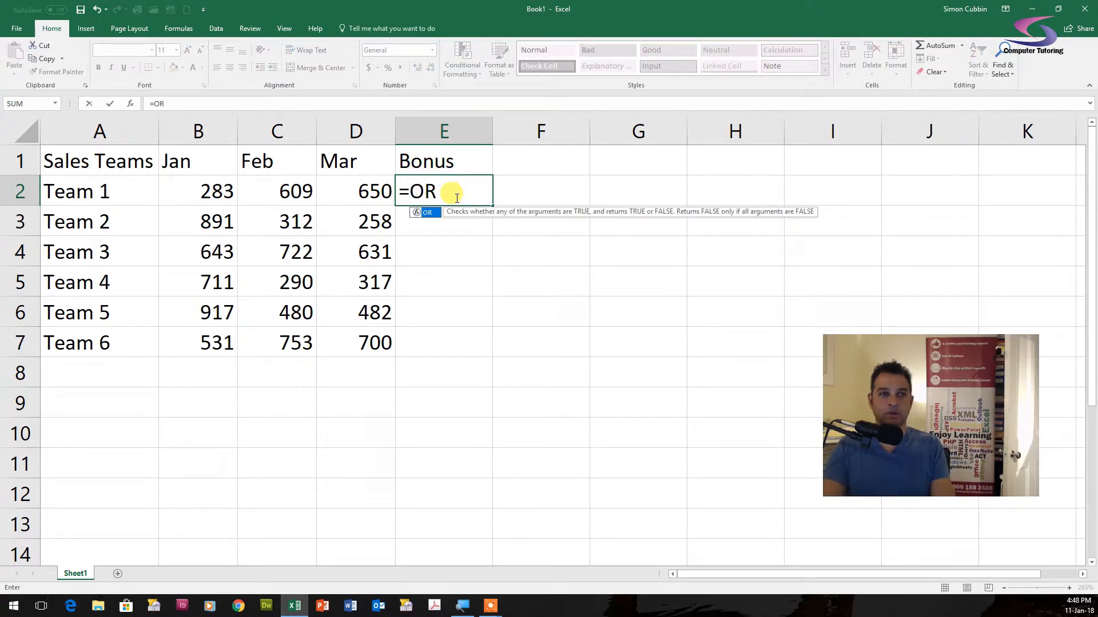
text(()
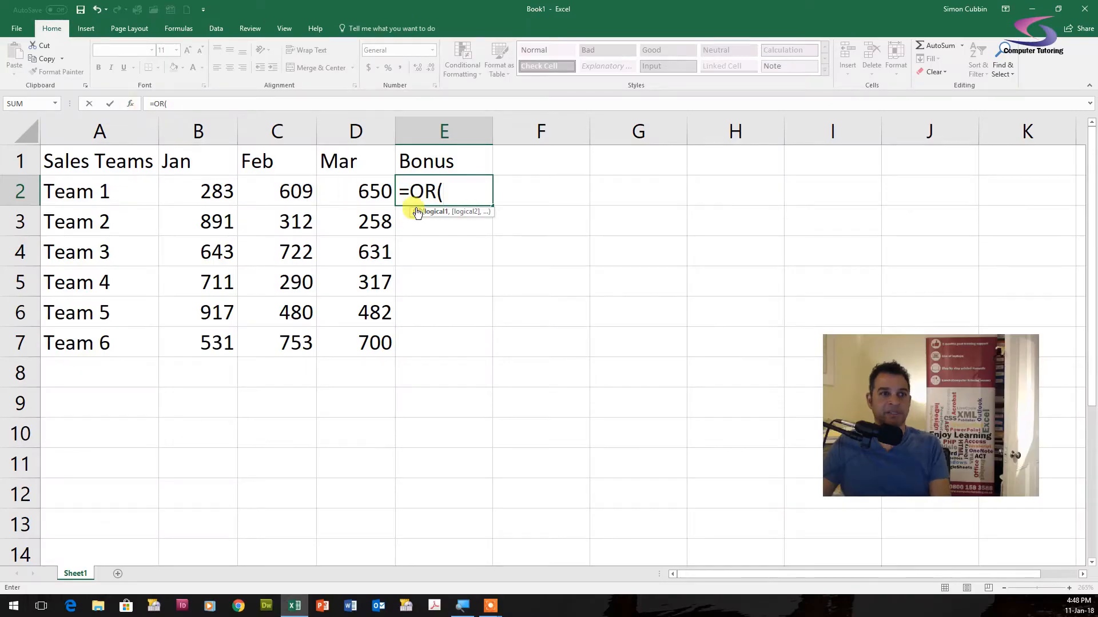
click(132, 105)
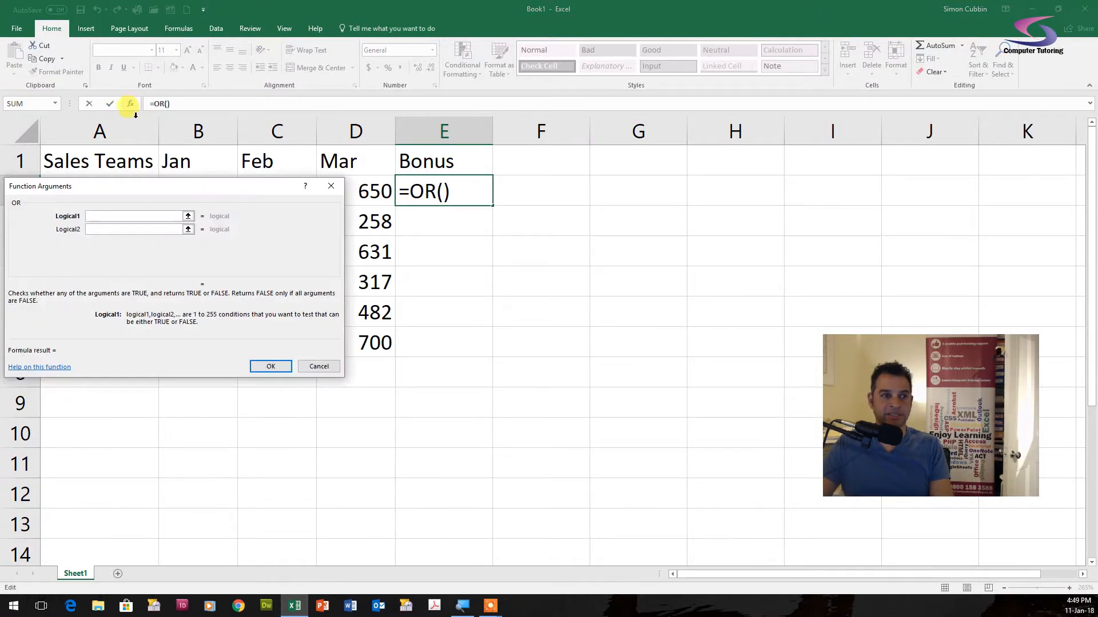
drag(183, 183, 625, 290)
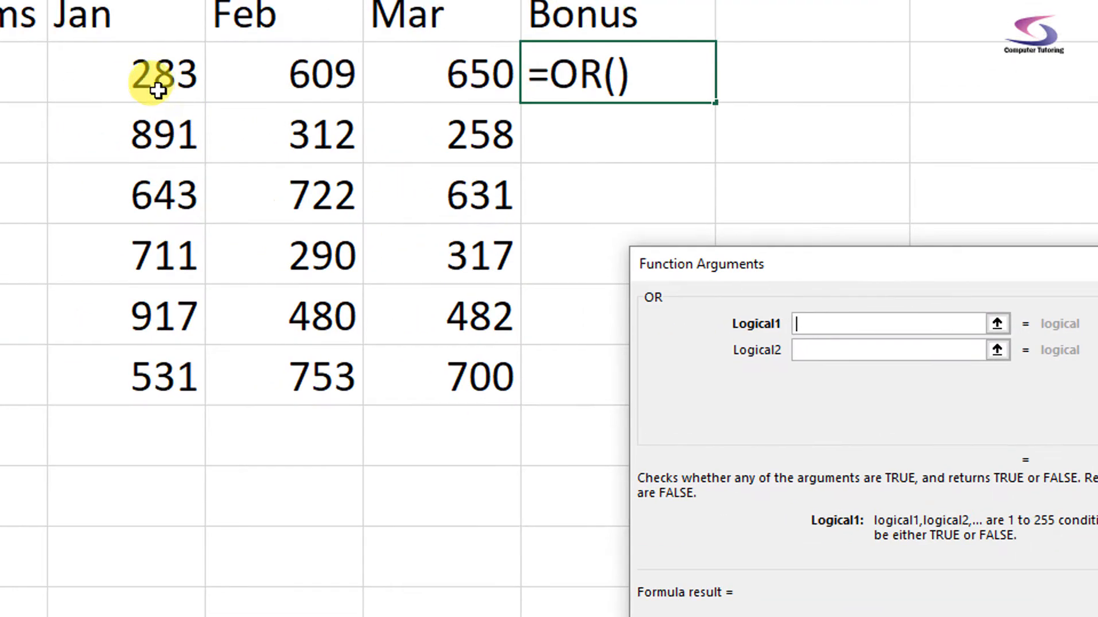
click(158, 90)
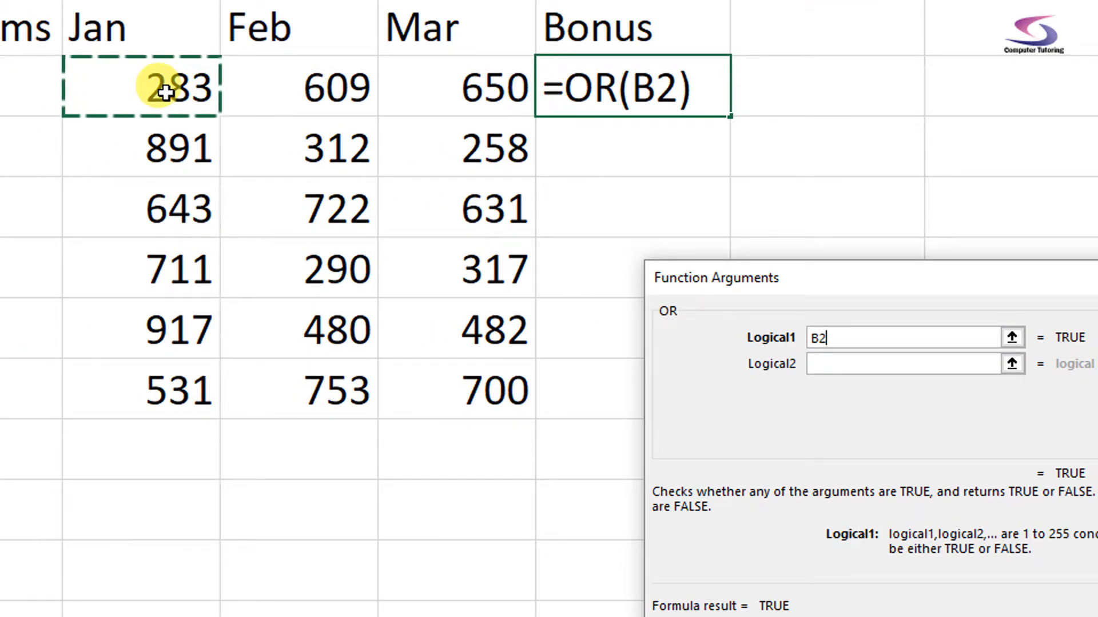
text(>)
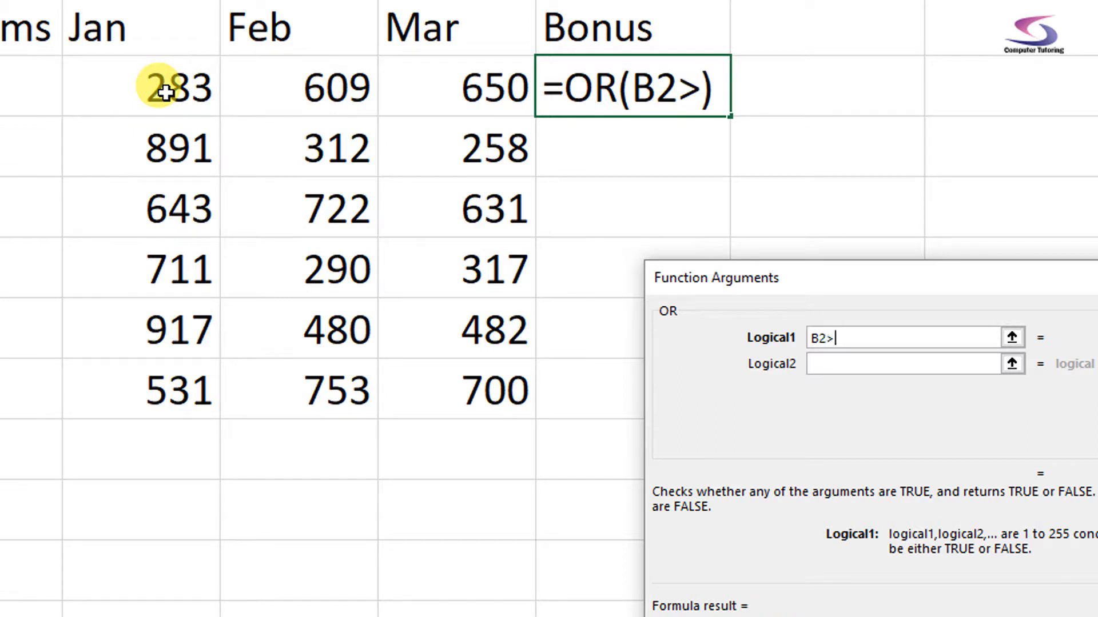
text(=)
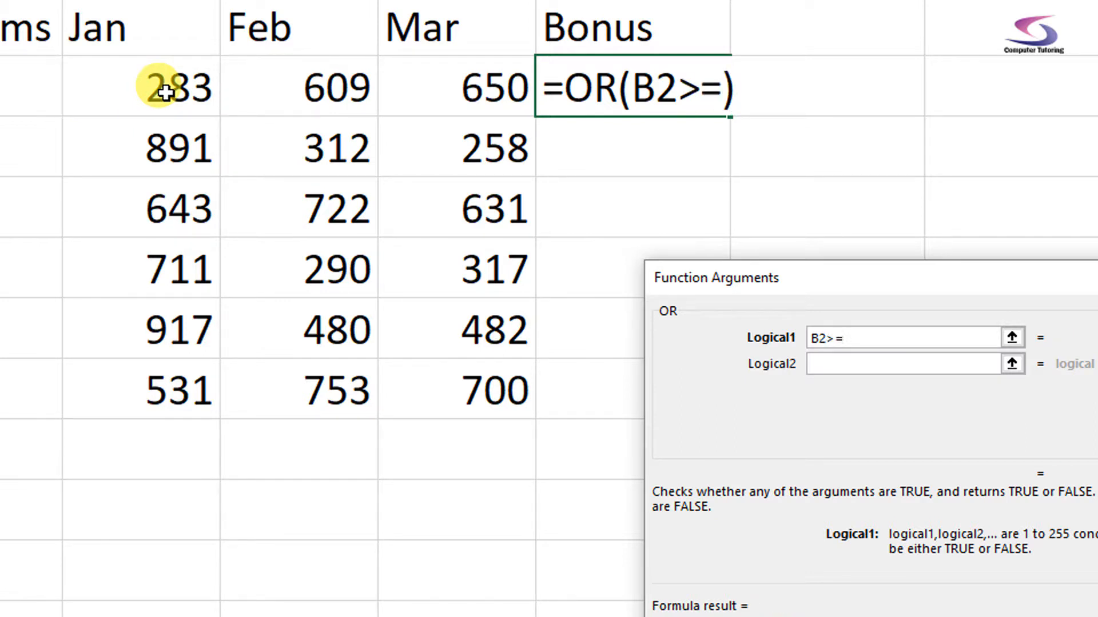
text(7)
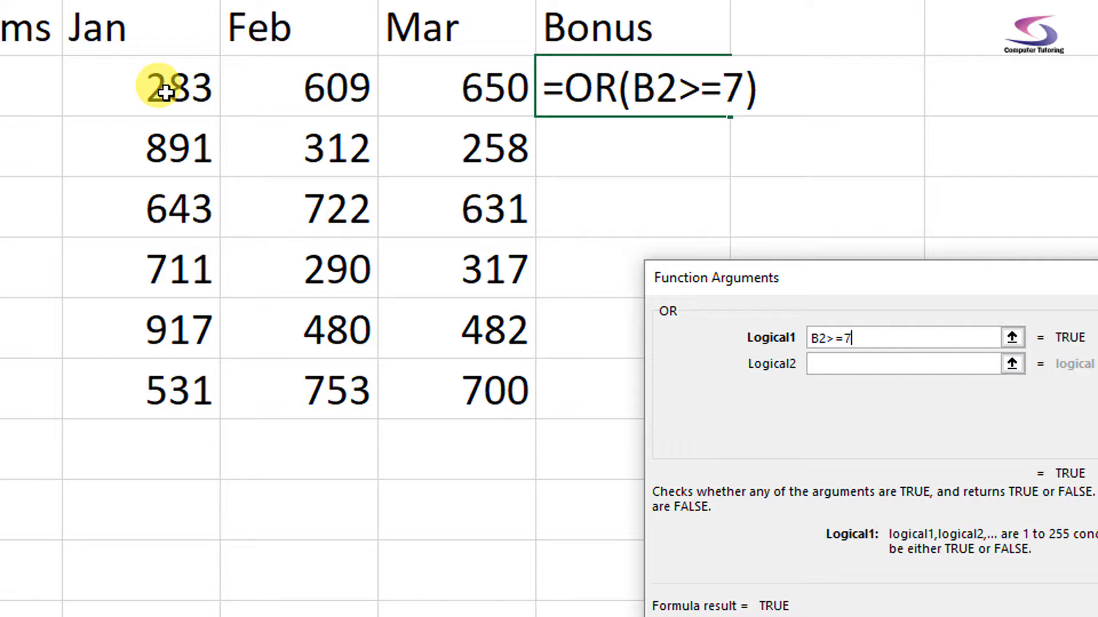
text(00)
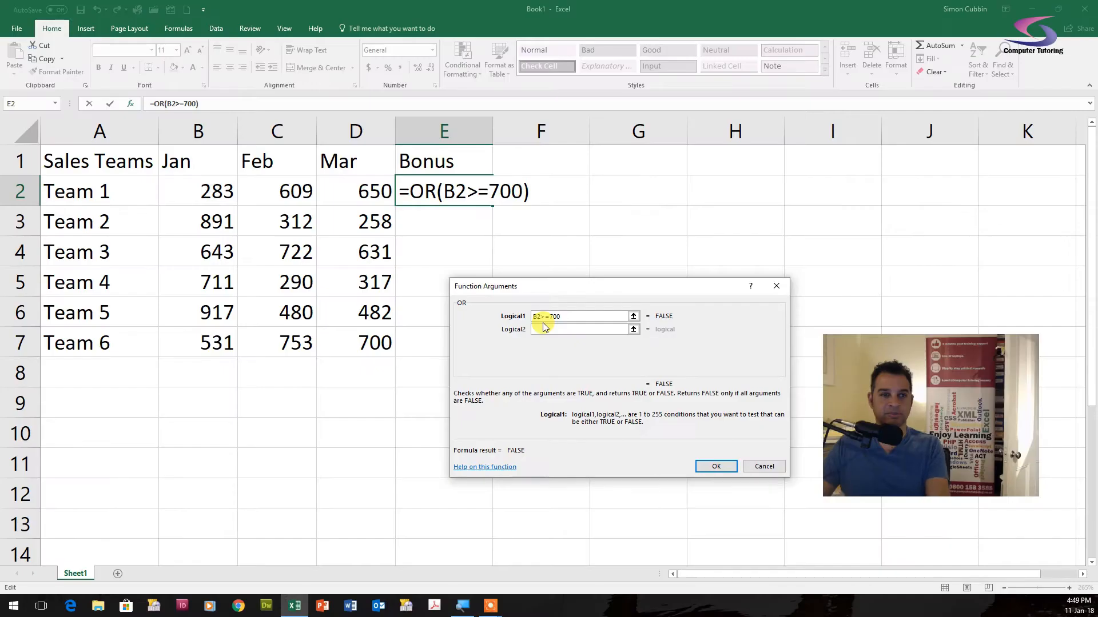
- Add the conditions C2>=700 and D2>=700 to the OR formula and confirm it
click(546, 331)
click(283, 184)
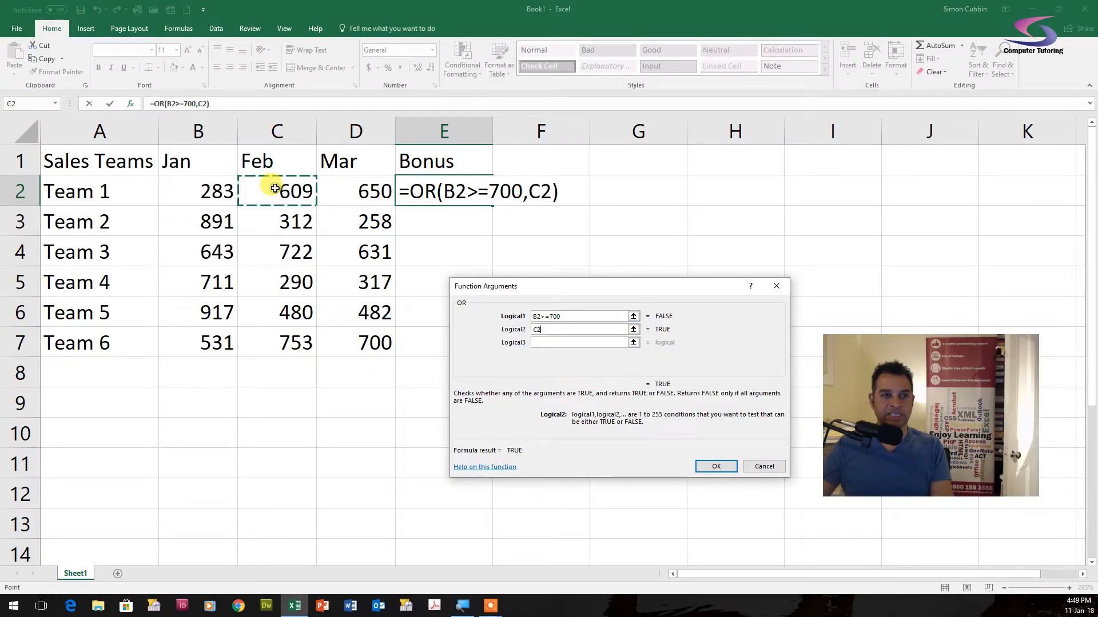
text(>=)
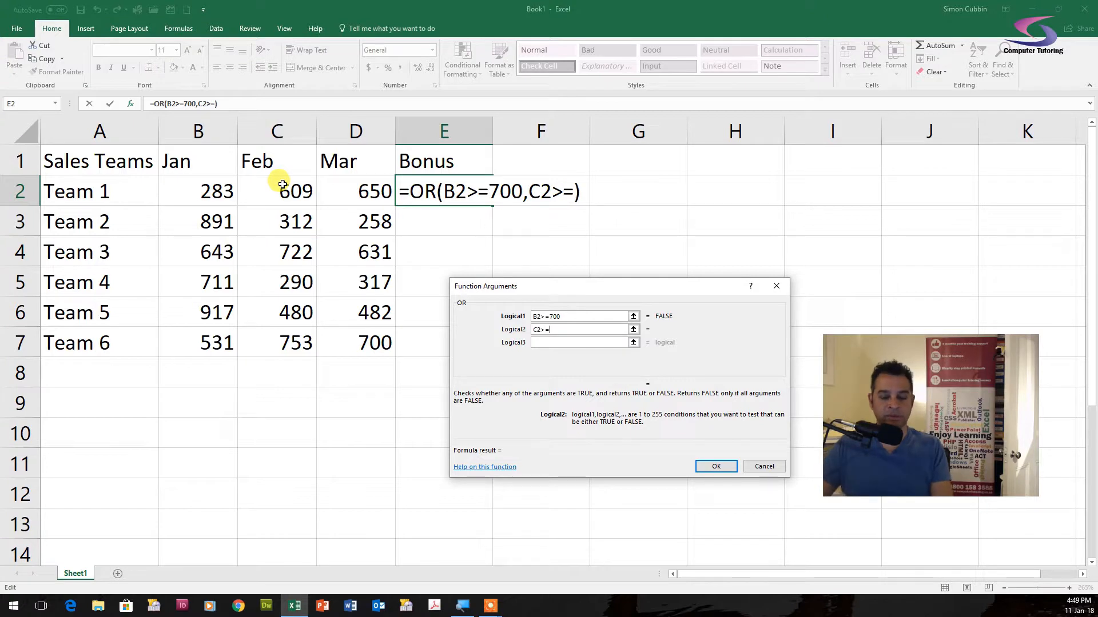
text(700)
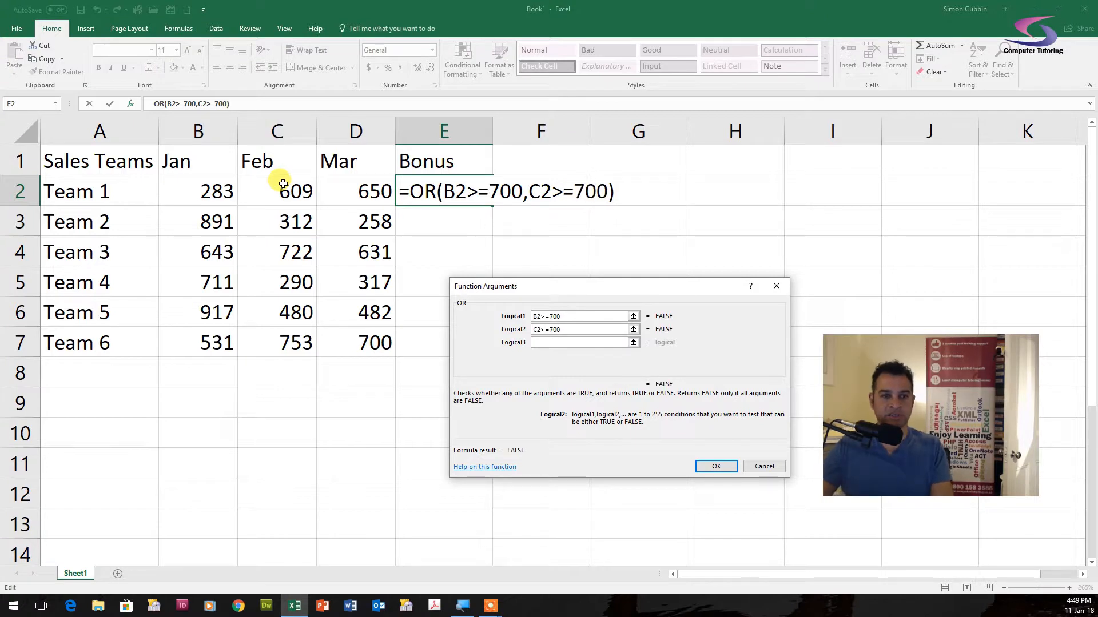
click(559, 343)
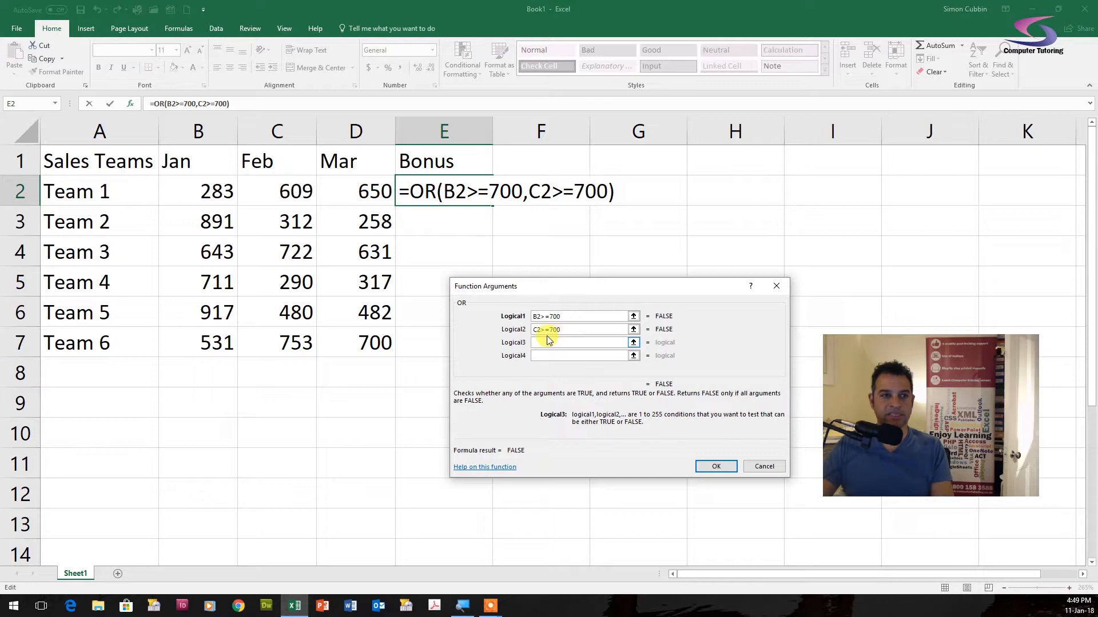
click(364, 188)
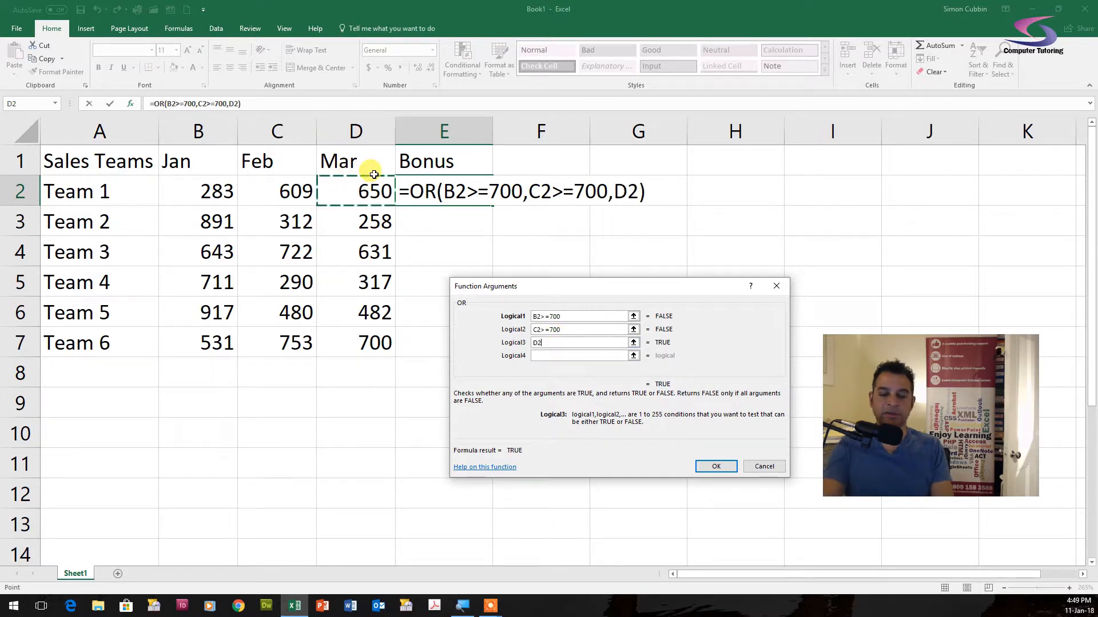
text(>=)
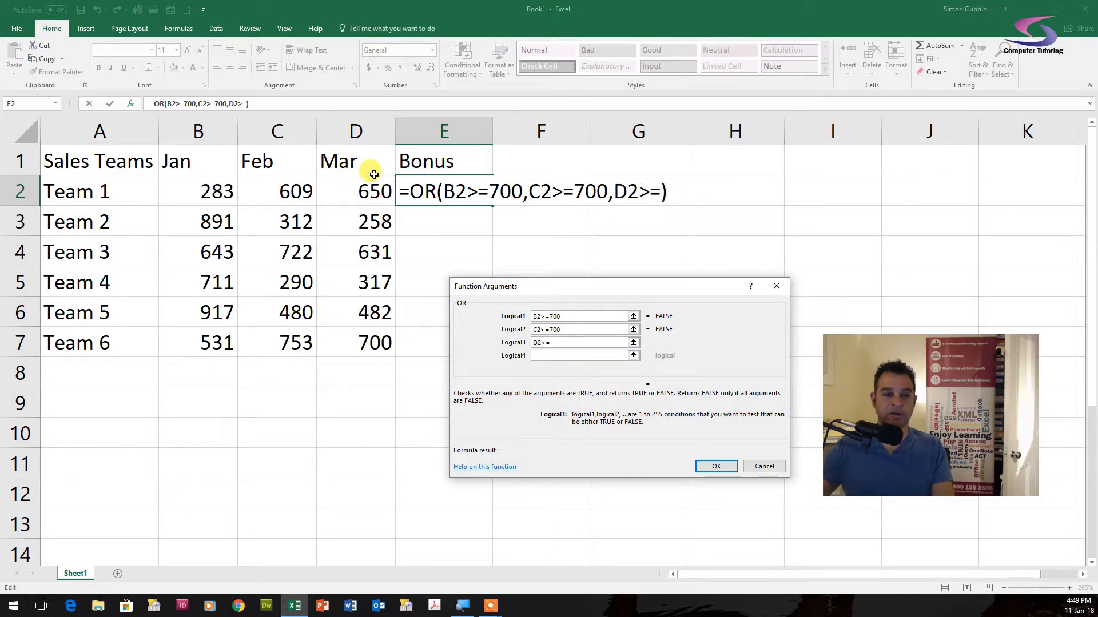
text(700)
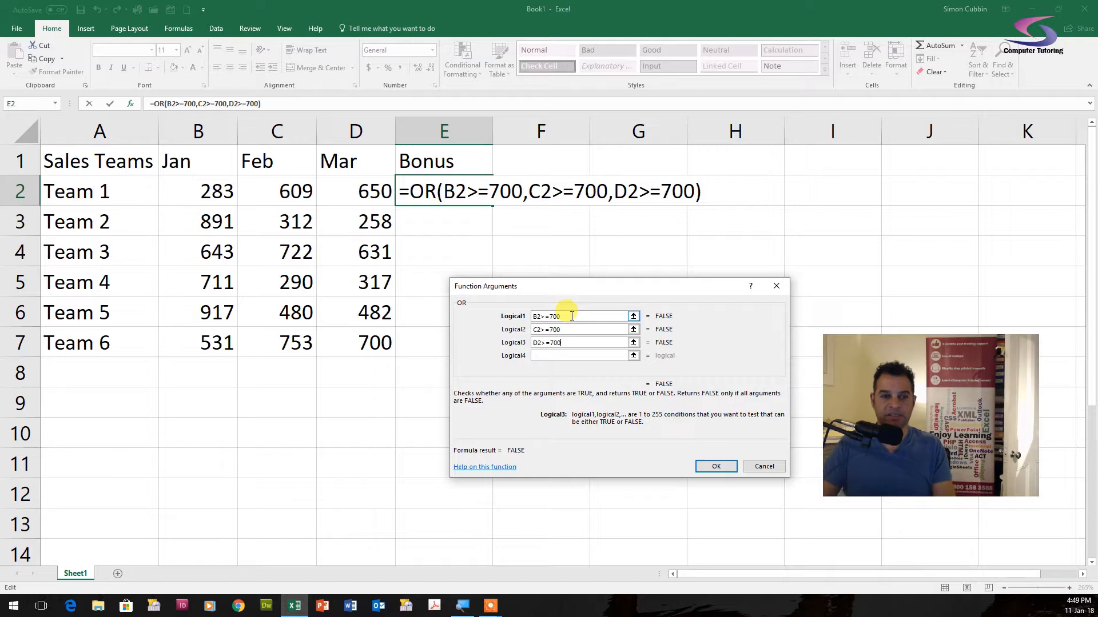
click(722, 467)
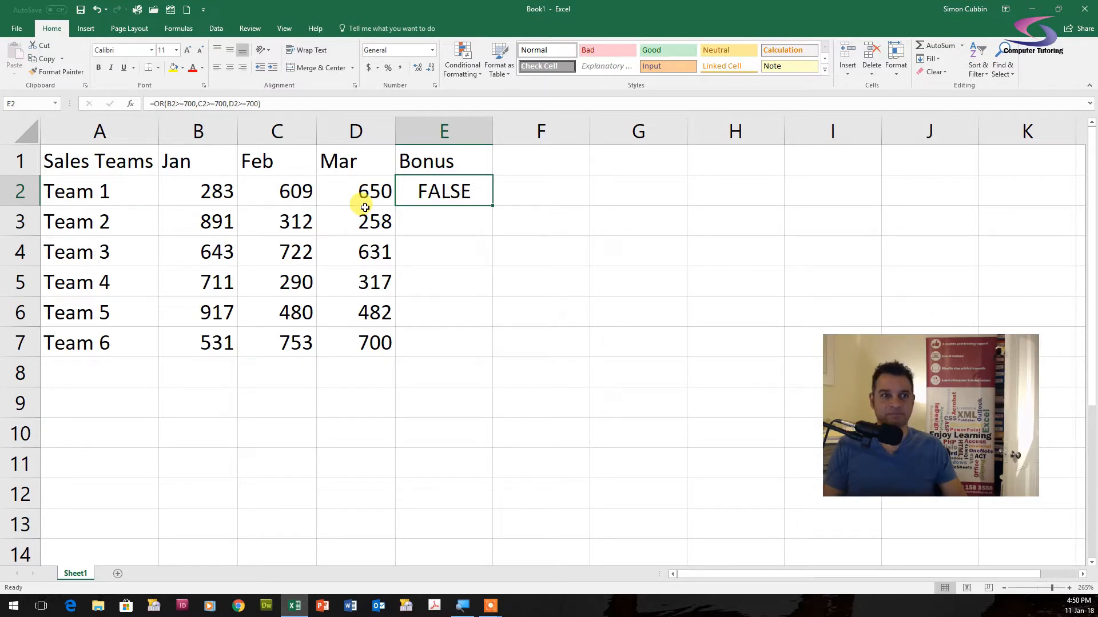
- Fill the OR formula down the Bonus column to row 7
double_click(494, 205)
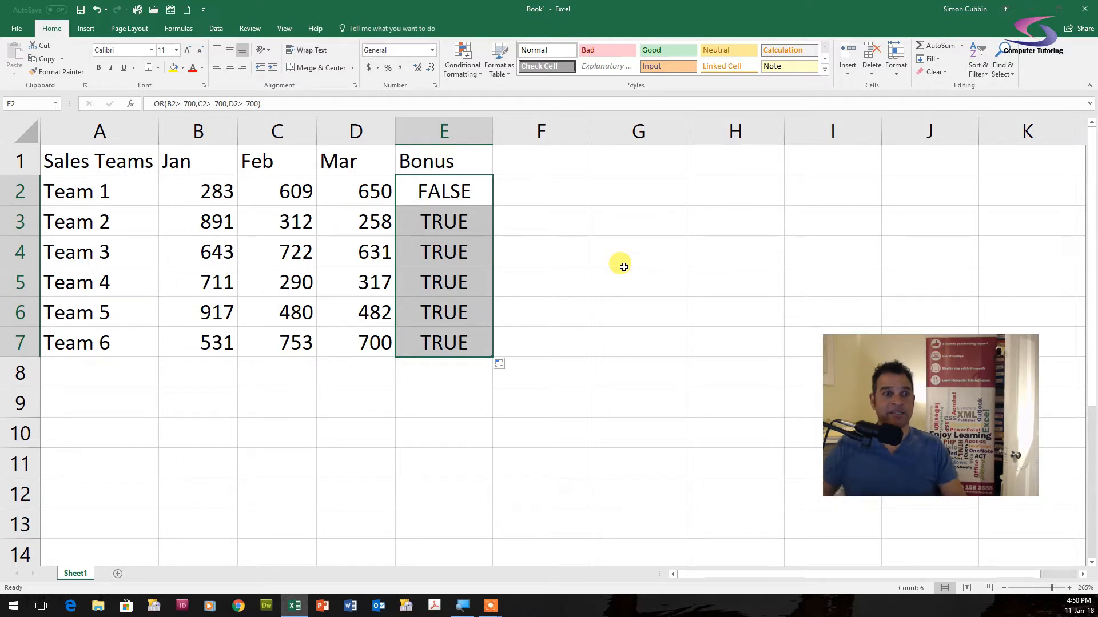
click(449, 186)
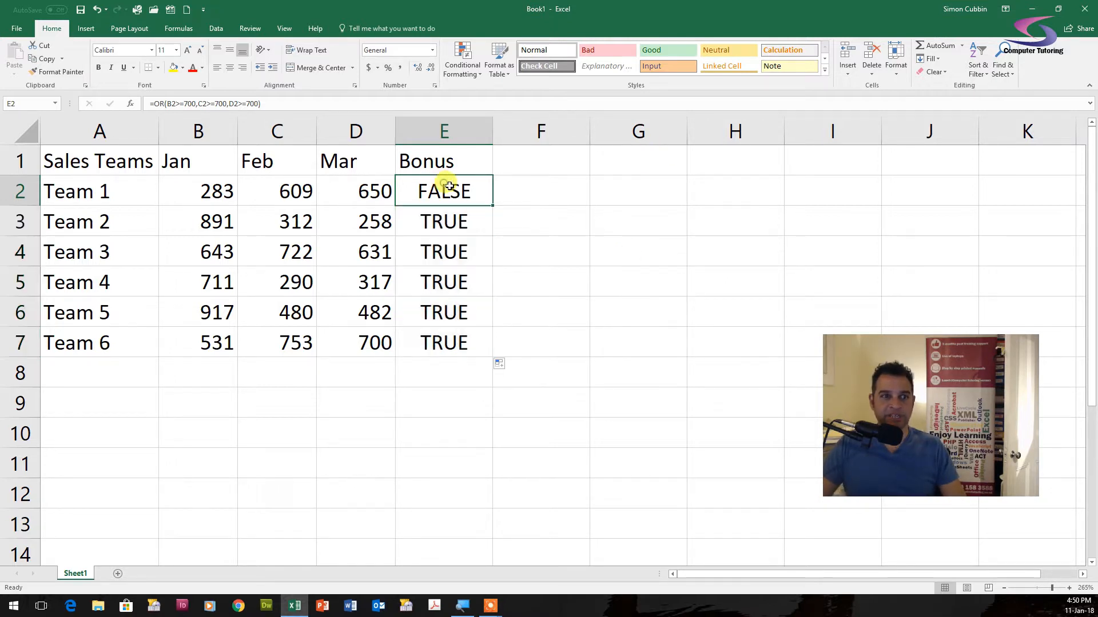
- Copy the OR formula text from E2 and delete the cell's contents
double_click(441, 189)
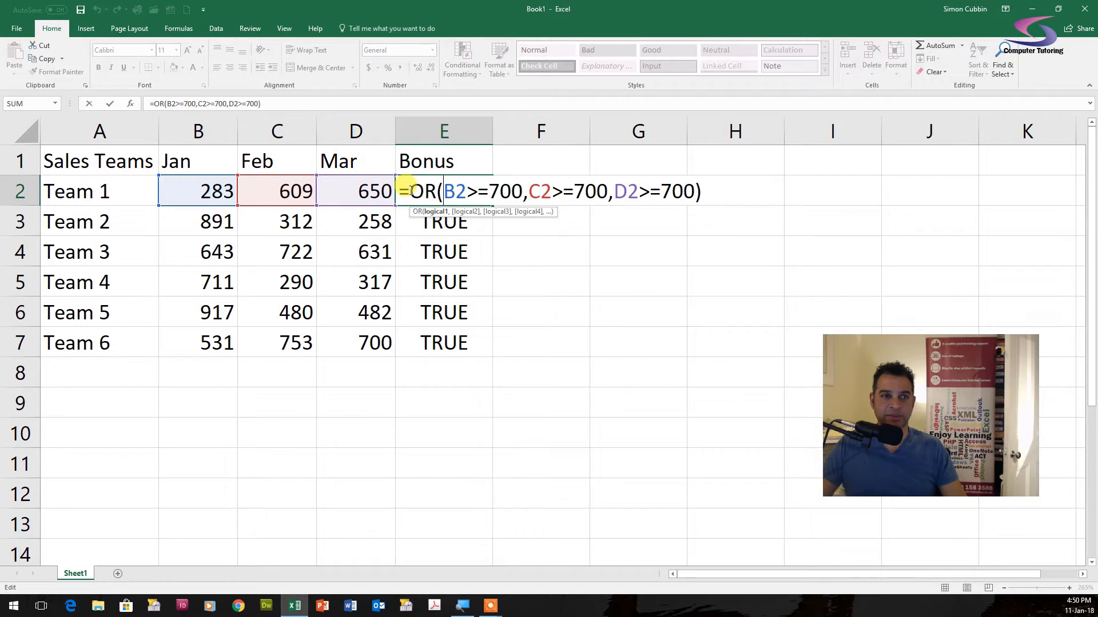
drag(411, 190, 722, 195)
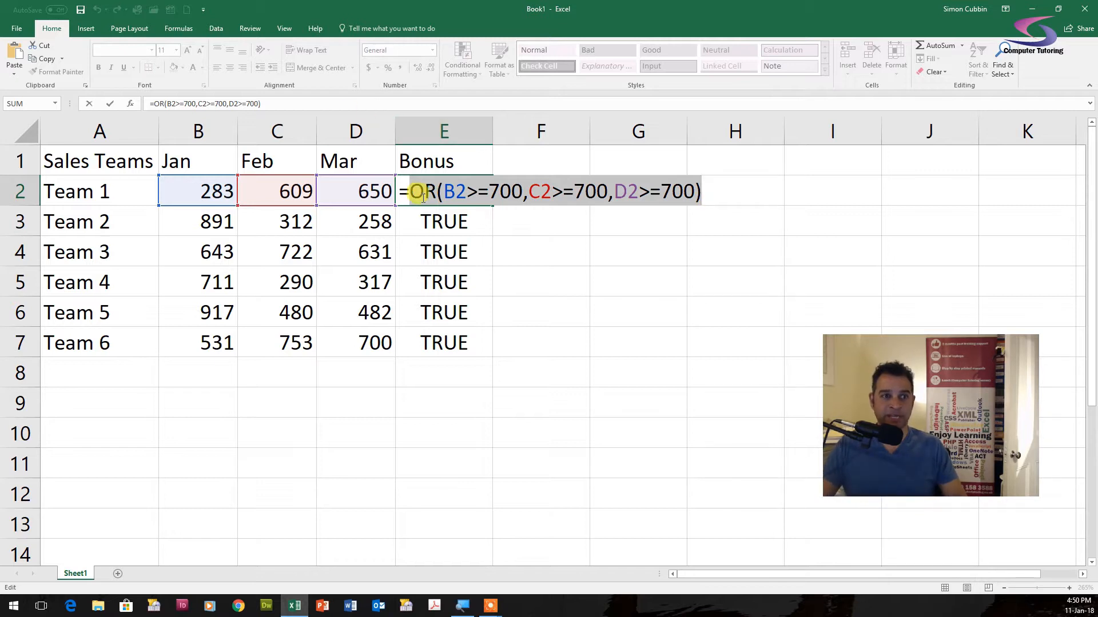
shift+click(403, 194)
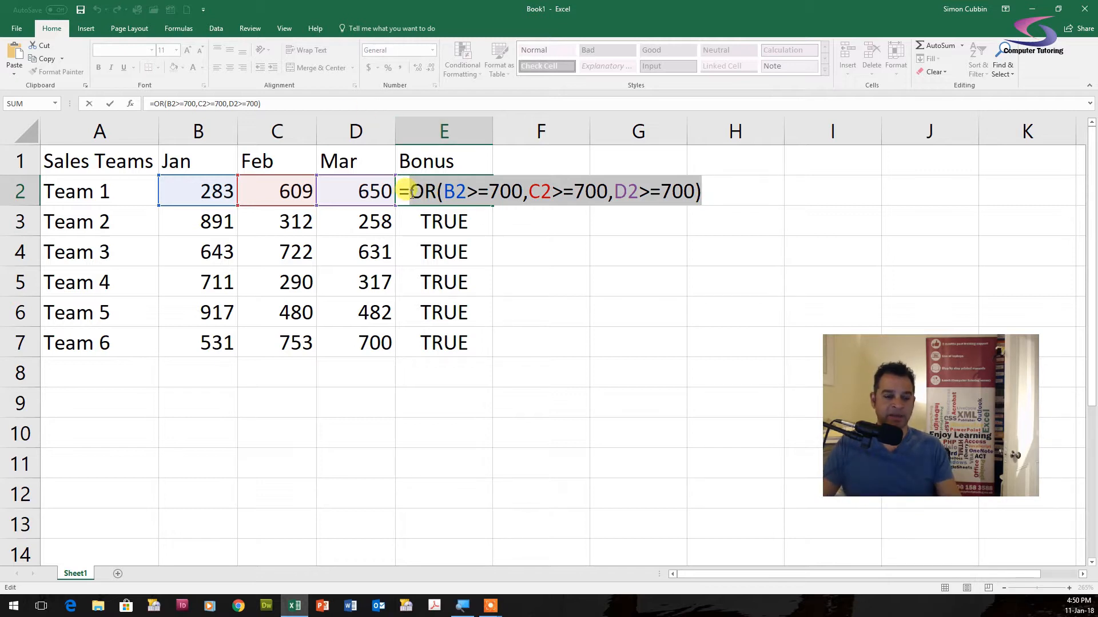
key(Escape)
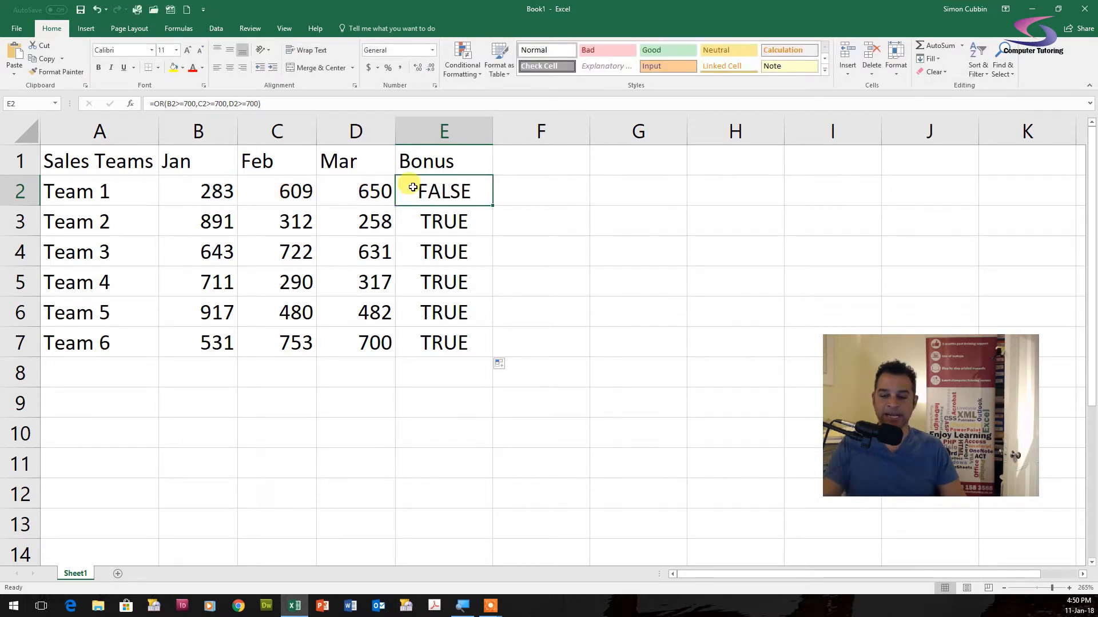
key(Delete)
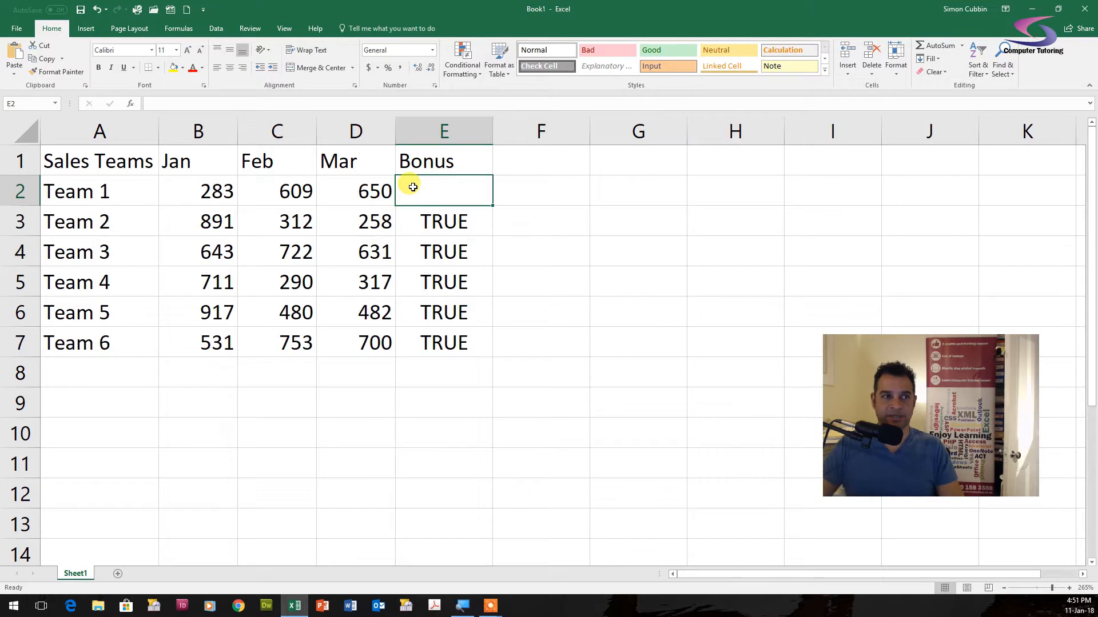
- Search for the IF function and insert it into E2
click(131, 105)
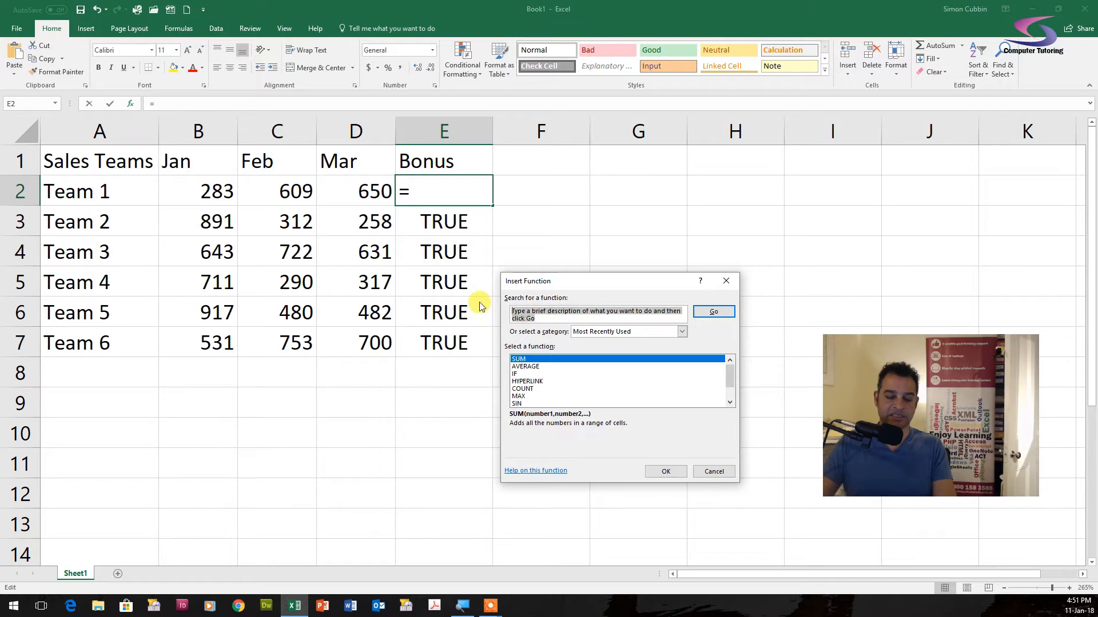
text(IF)
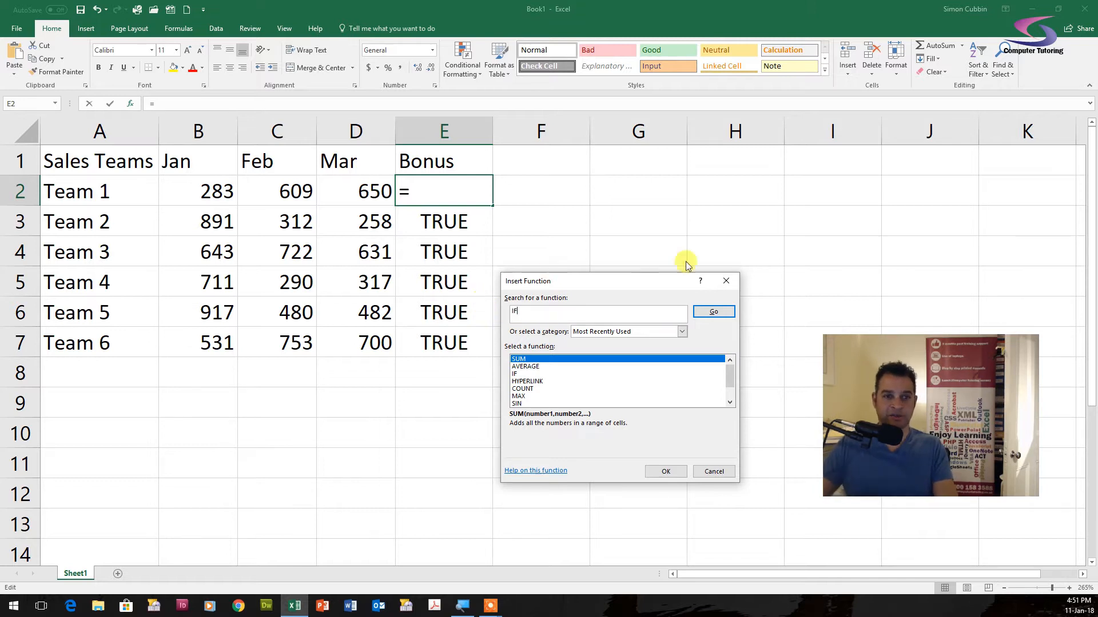
click(716, 313)
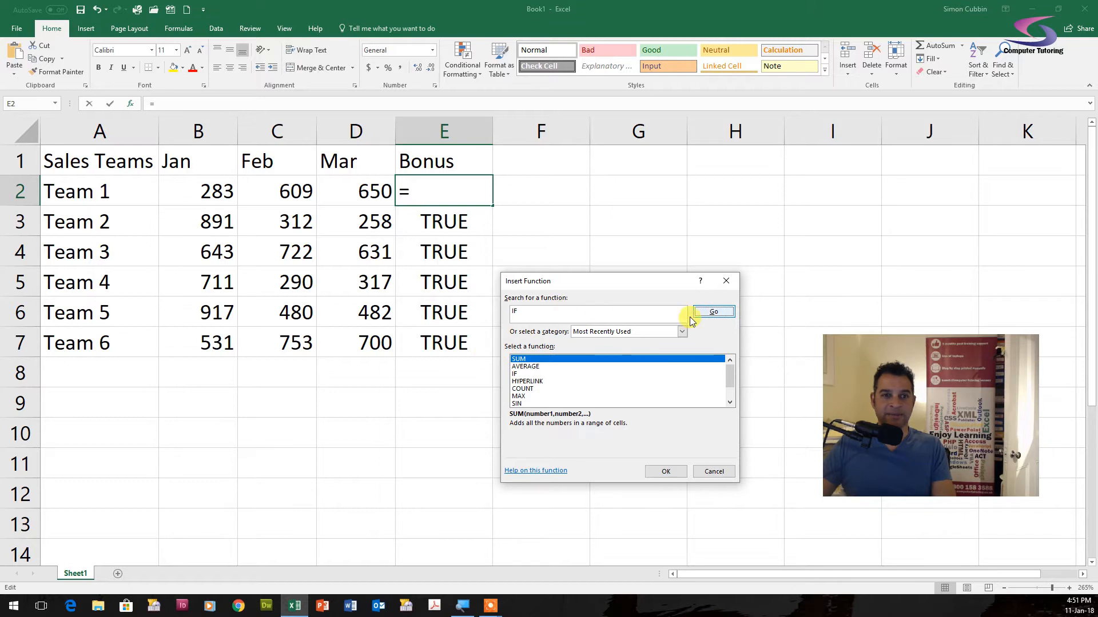
click(709, 312)
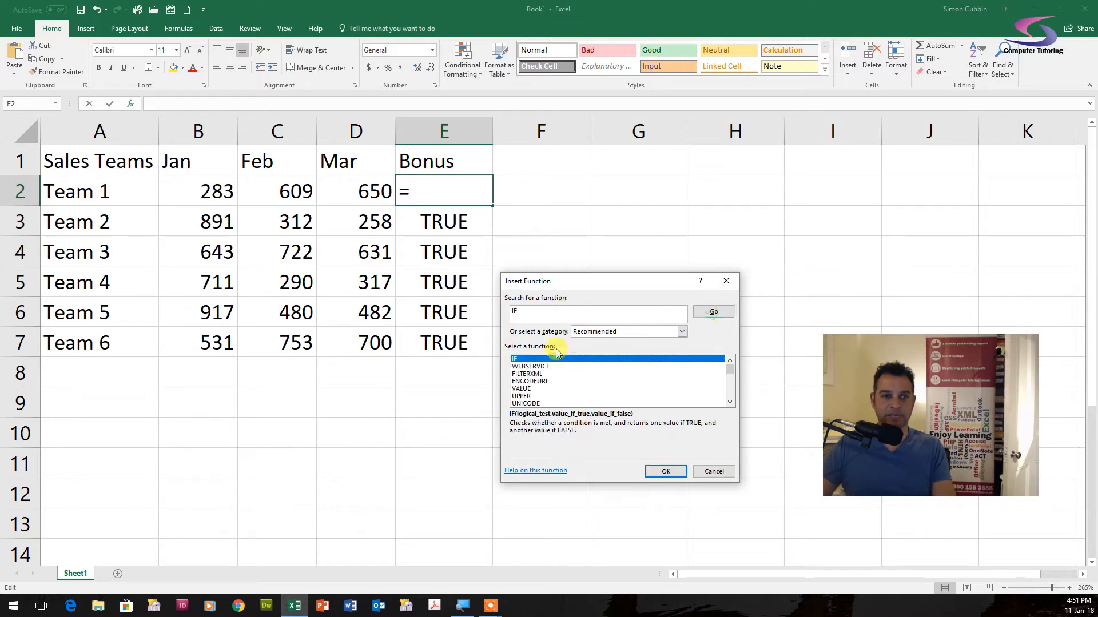
double_click(518, 362)
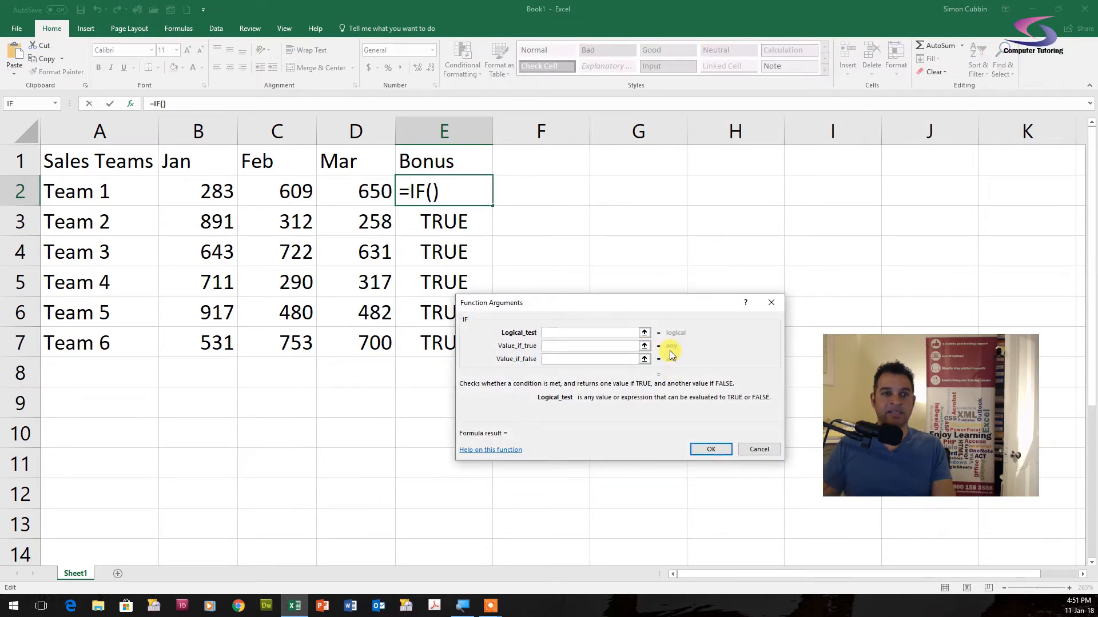
- Paste the copied OR formula as the IF function's logical test
drag(581, 303, 539, 268)
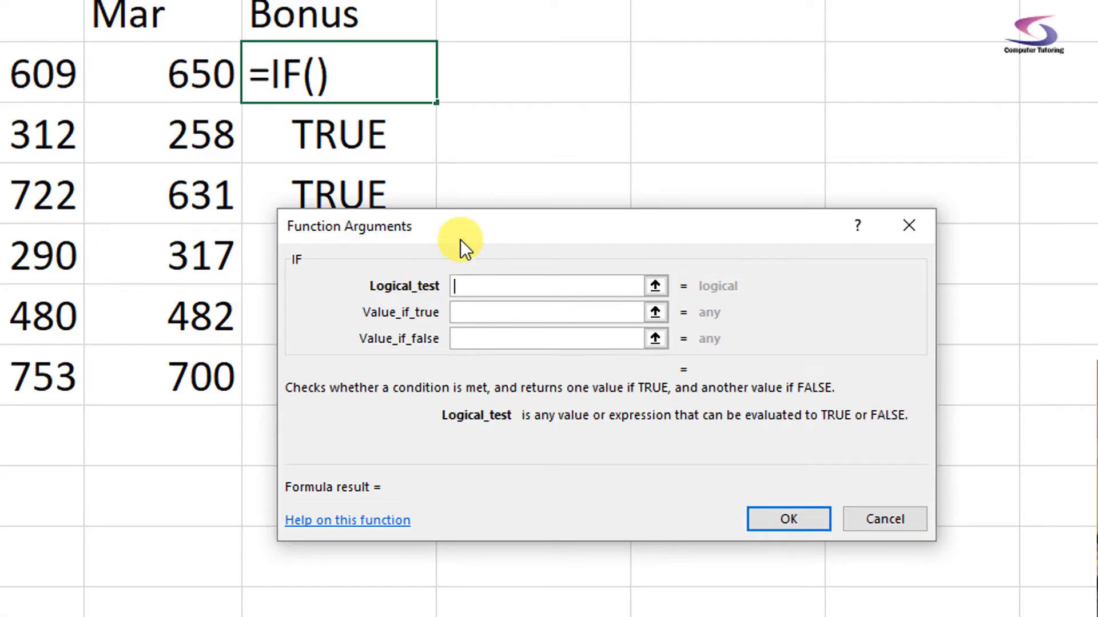
drag(448, 235, 400, 207)
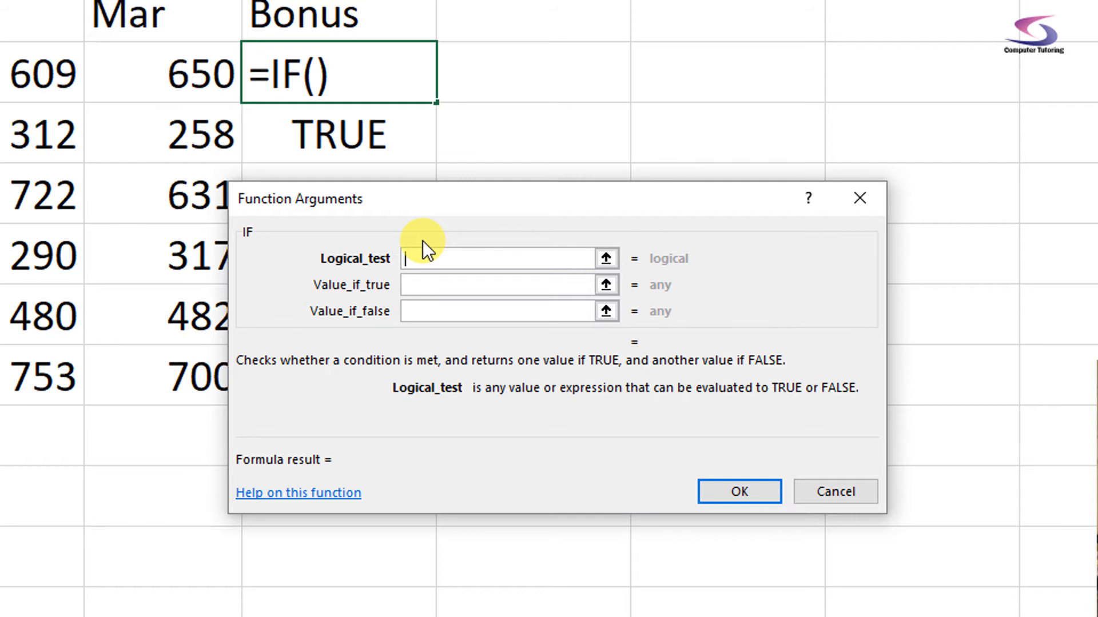
key(ctrl+v)
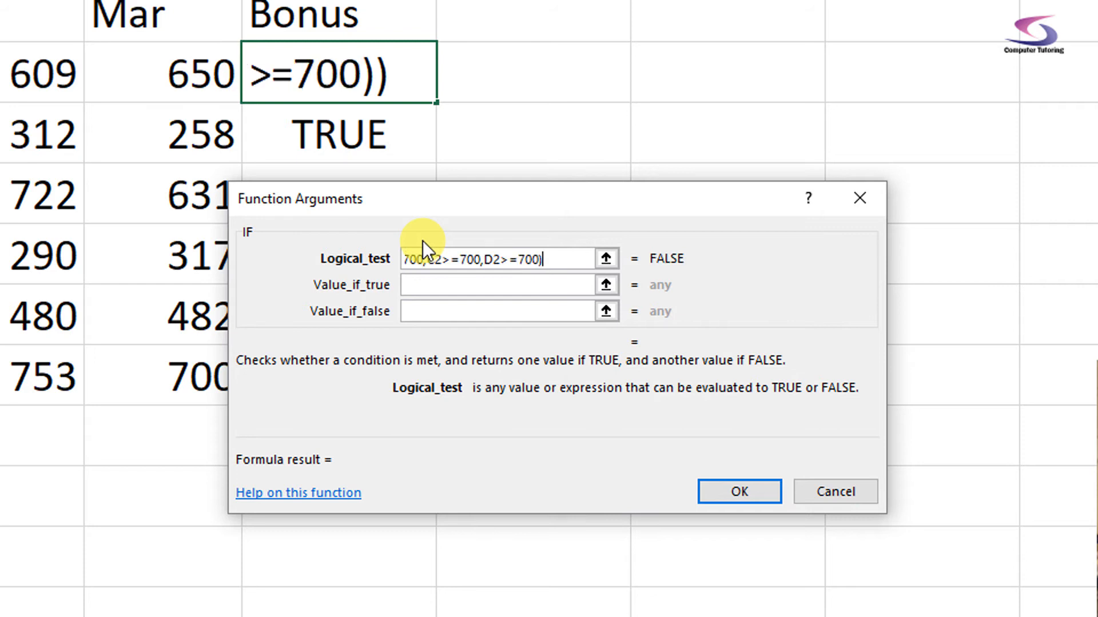
drag(553, 255, 350, 264)
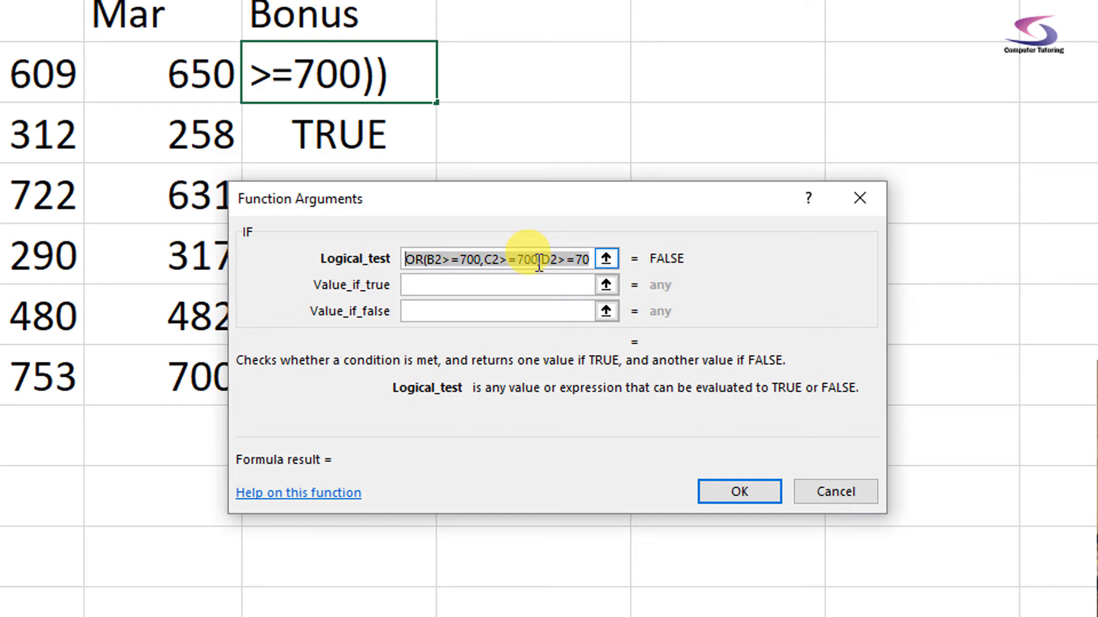
click(459, 277)
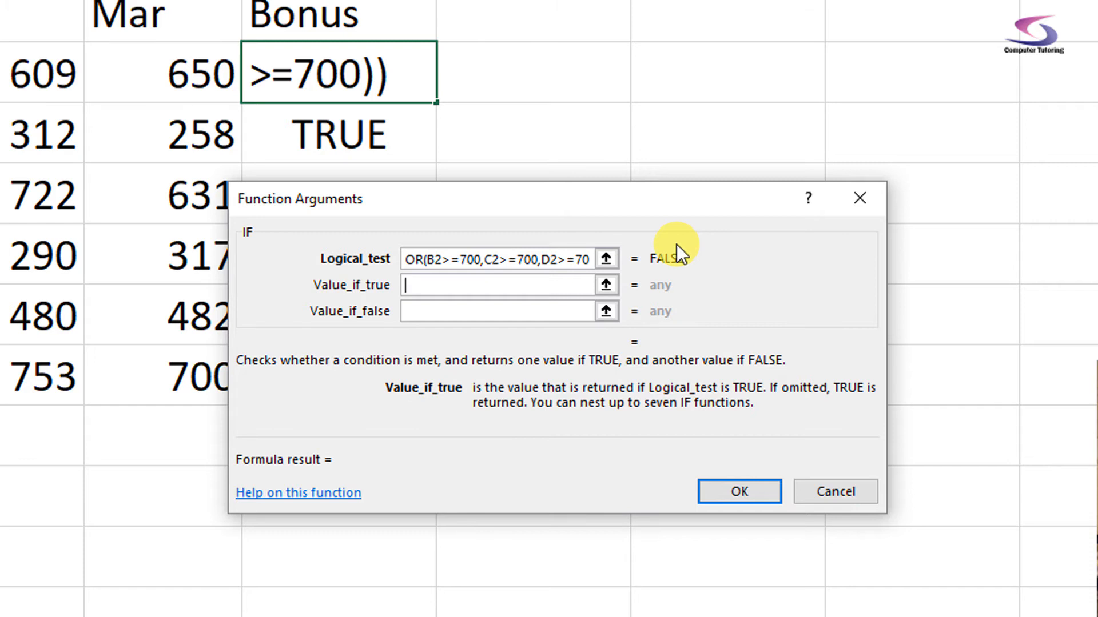
- Enter "Bonus Received - Woohoo!" as the IF function's value if true
text(Bonus REc)
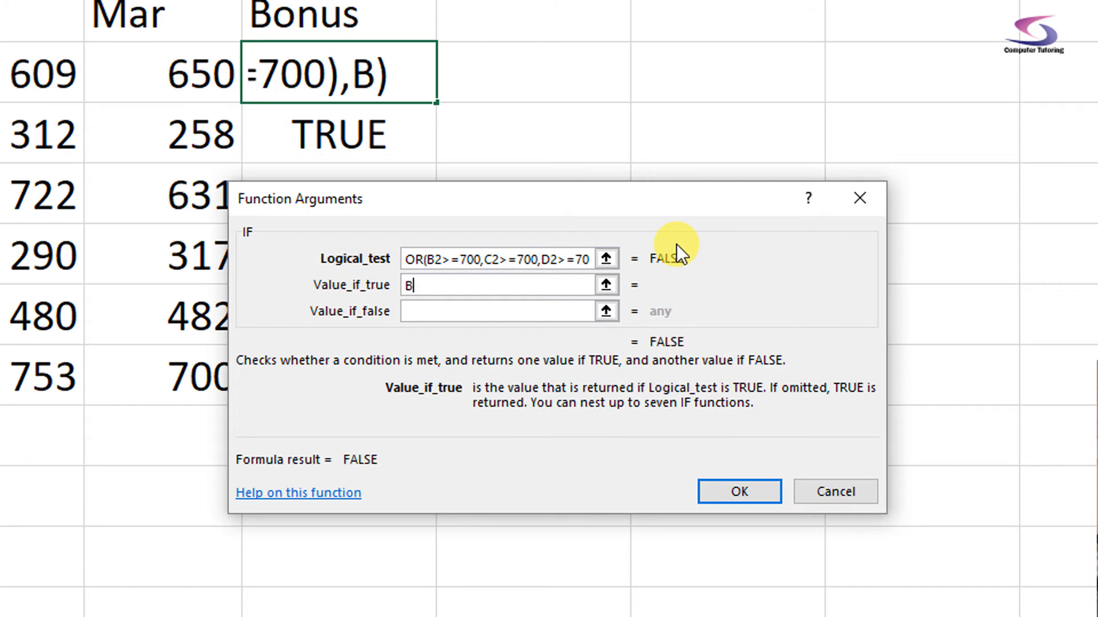
key(BackSpace)
key(BackSpace)
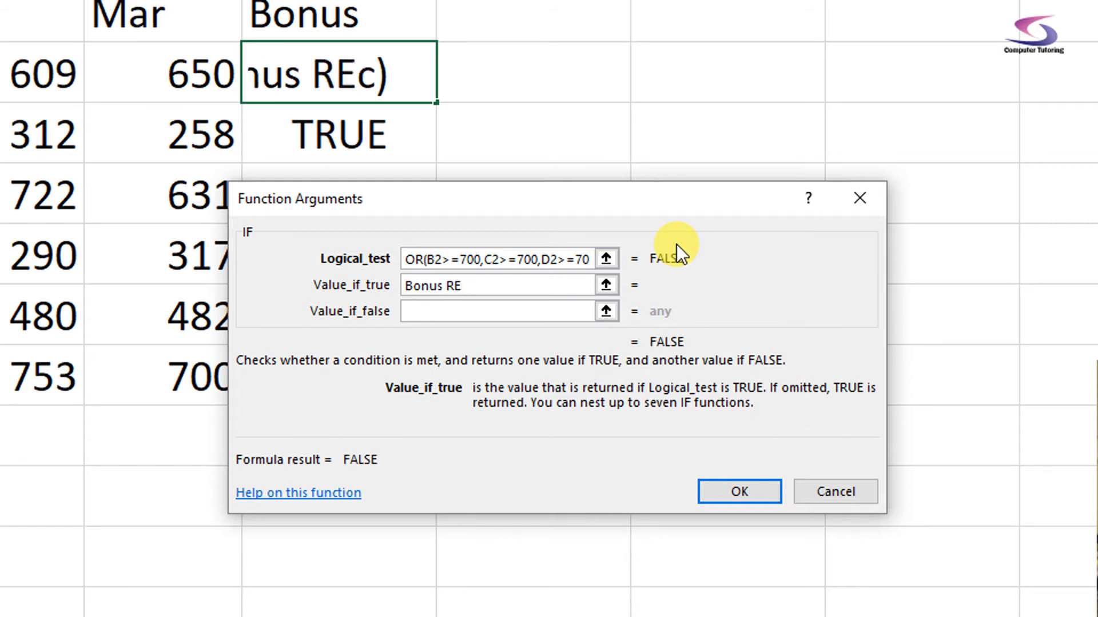
text(eceived)
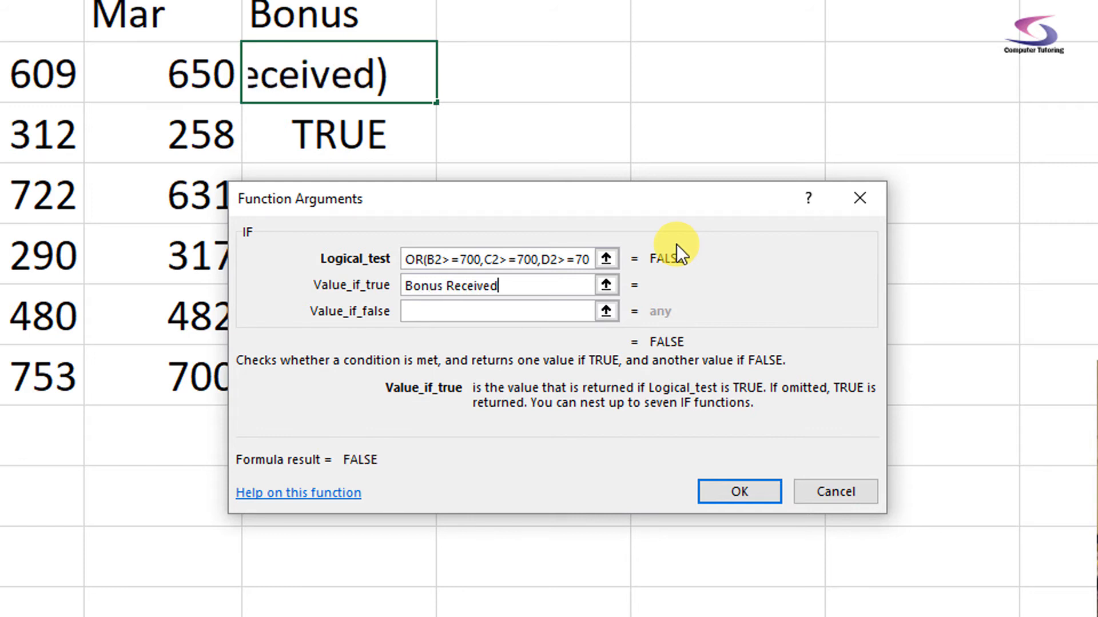
text( - Woohoo!)
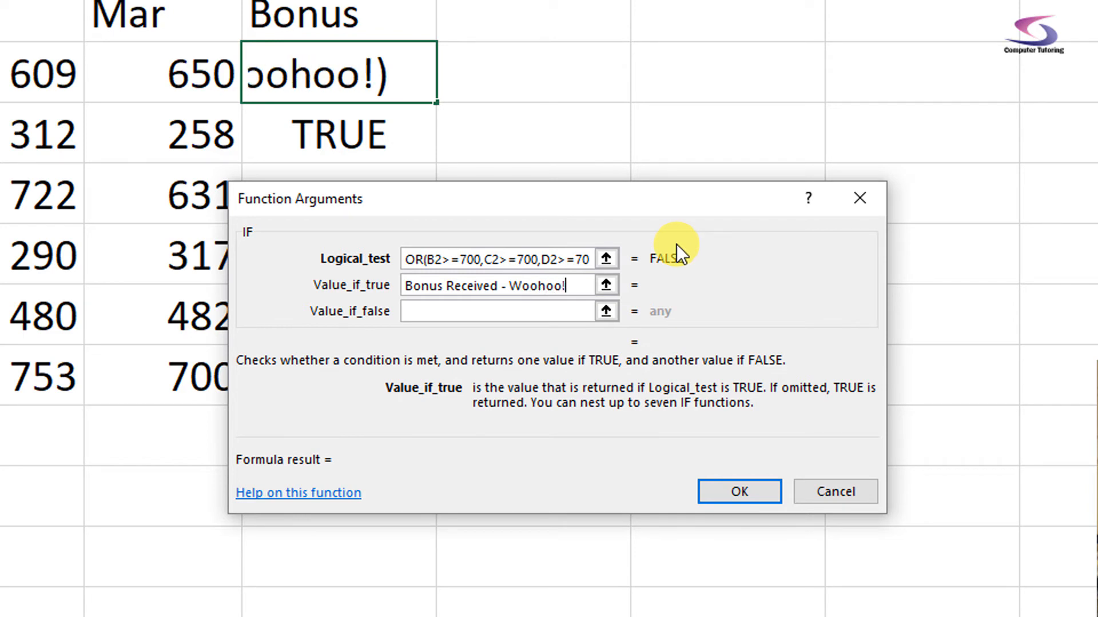
- Enter "No Bonus - Too Bad!" as the value if false and confirm the IF function
click(441, 307)
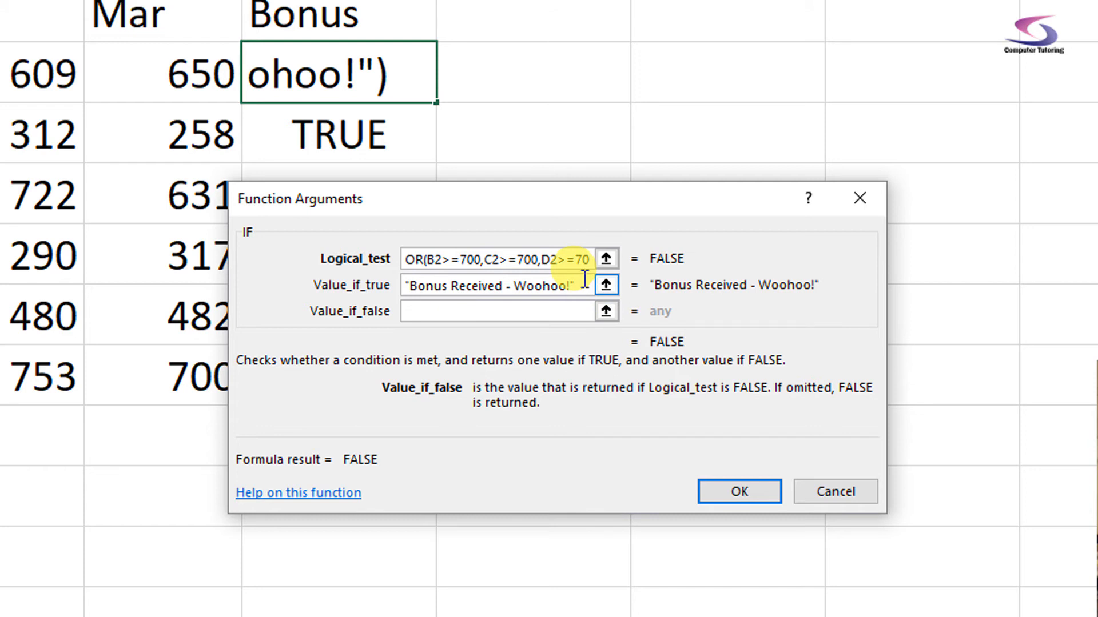
text(No)
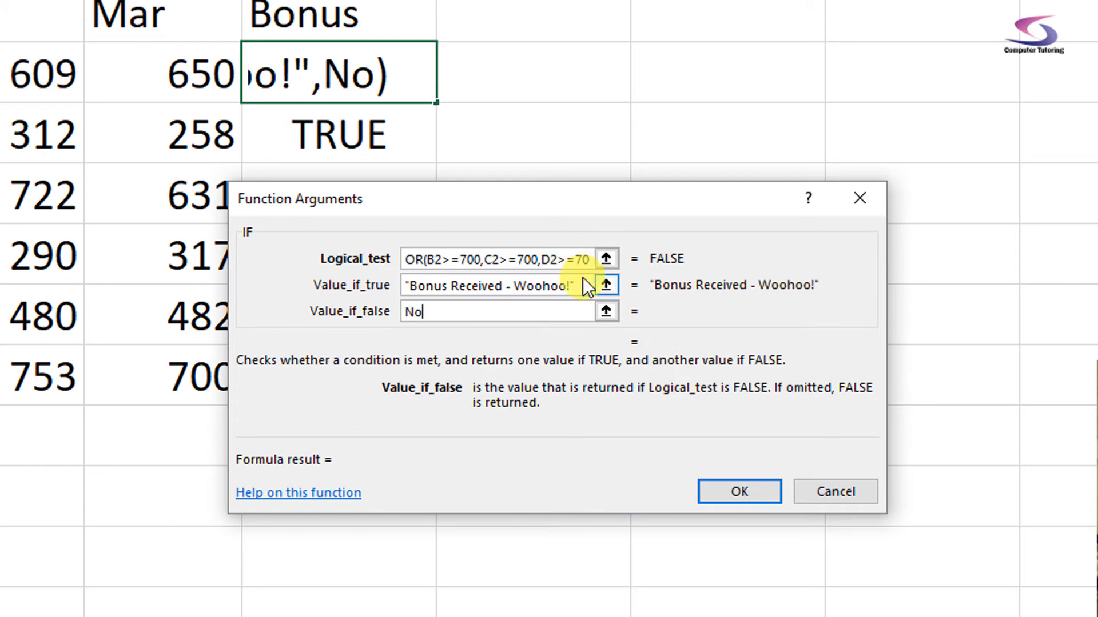
text( Bonus )
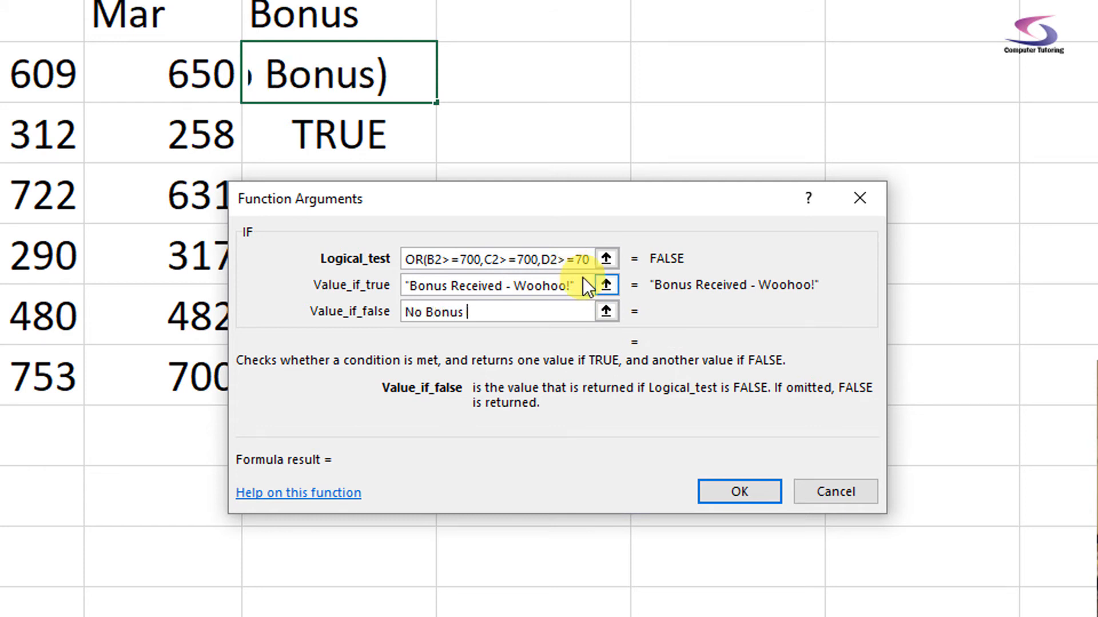
text(- Too Bad!)
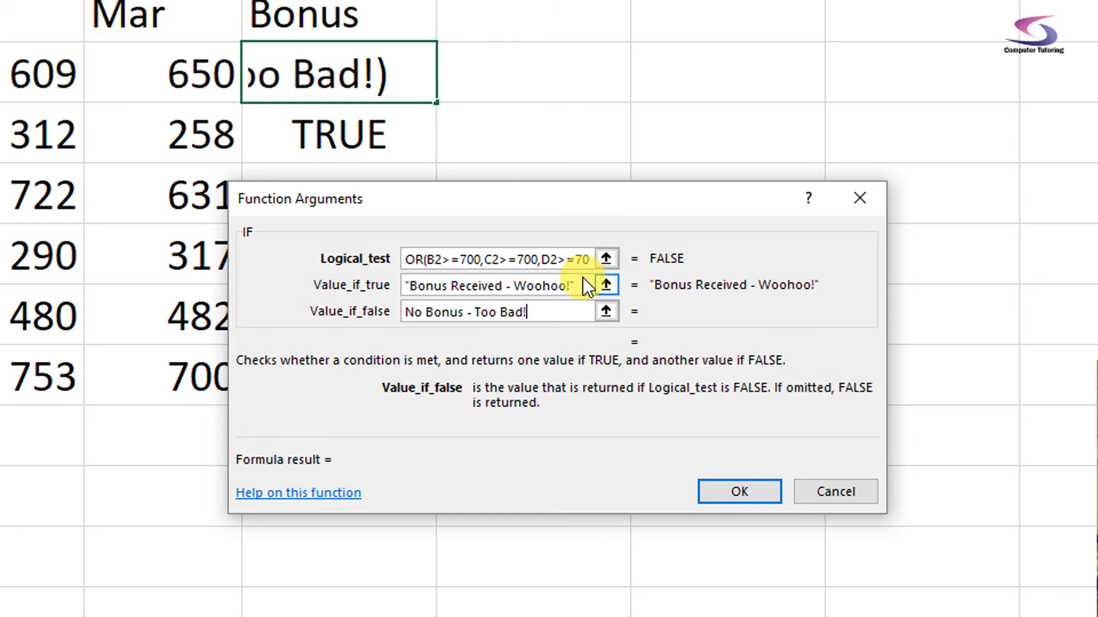
key(Tab)
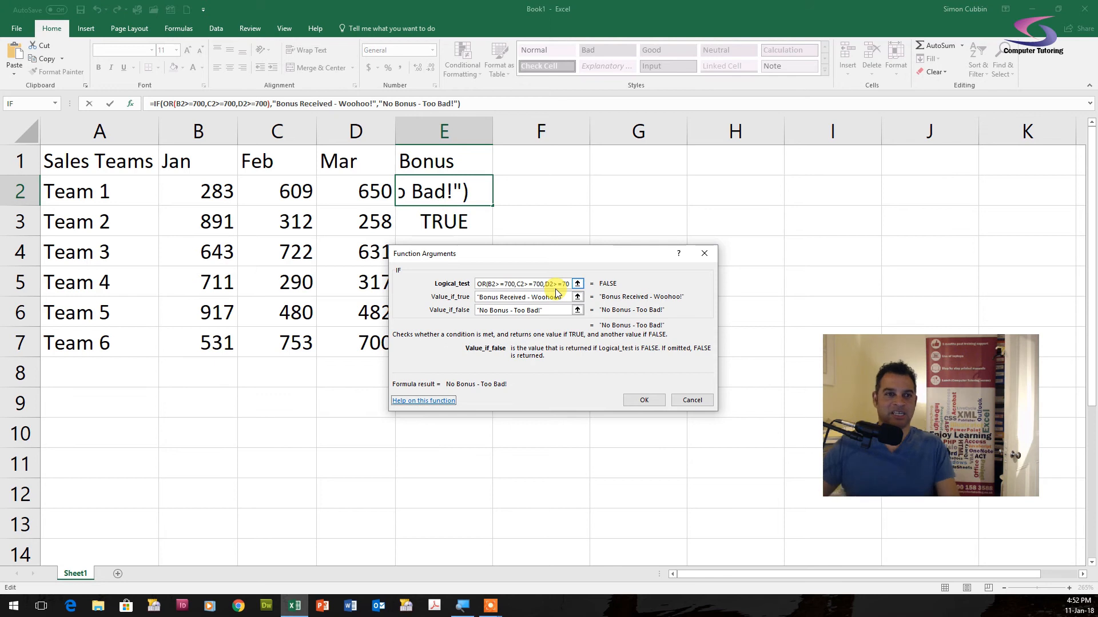
click(657, 406)
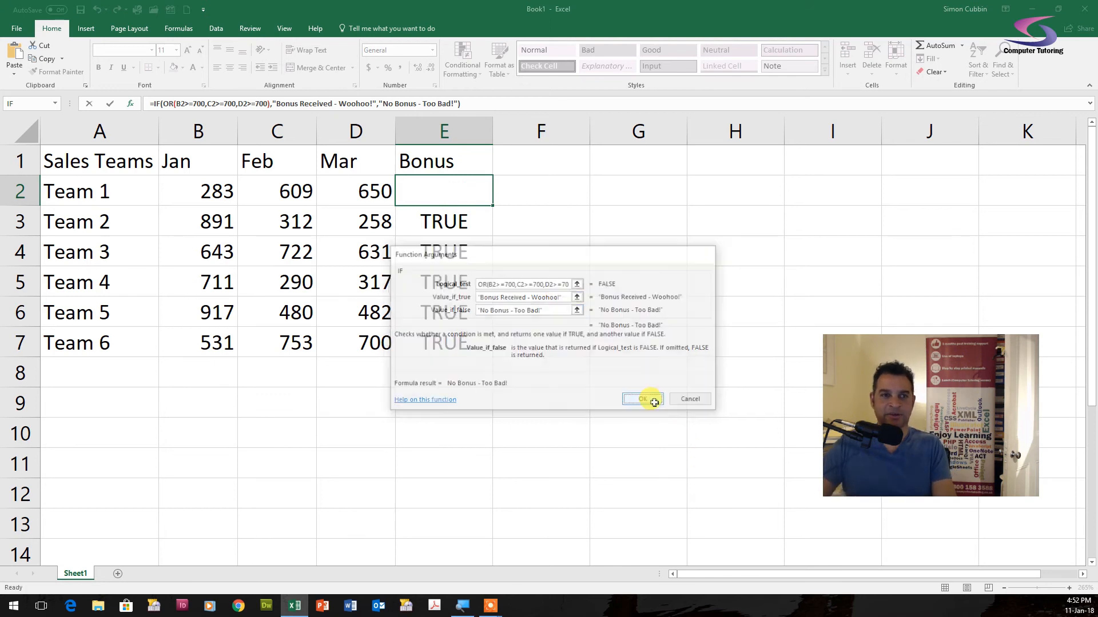
- Autofit column E's width and fill the IF formula down the Bonus column to row 7
double_click(492, 130)
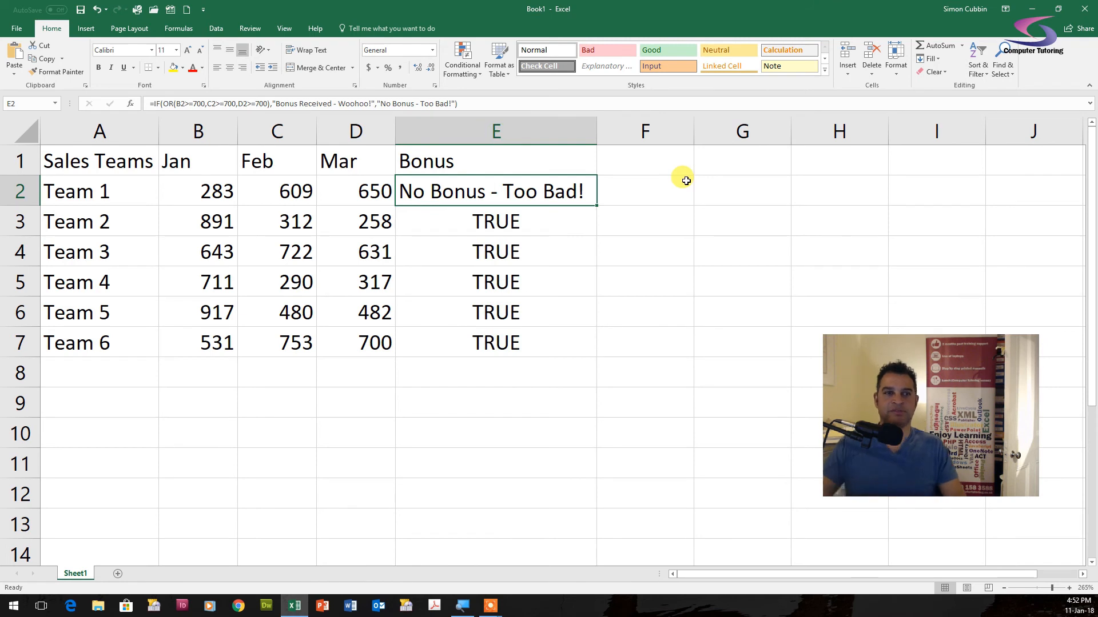
drag(596, 207, 597, 357)
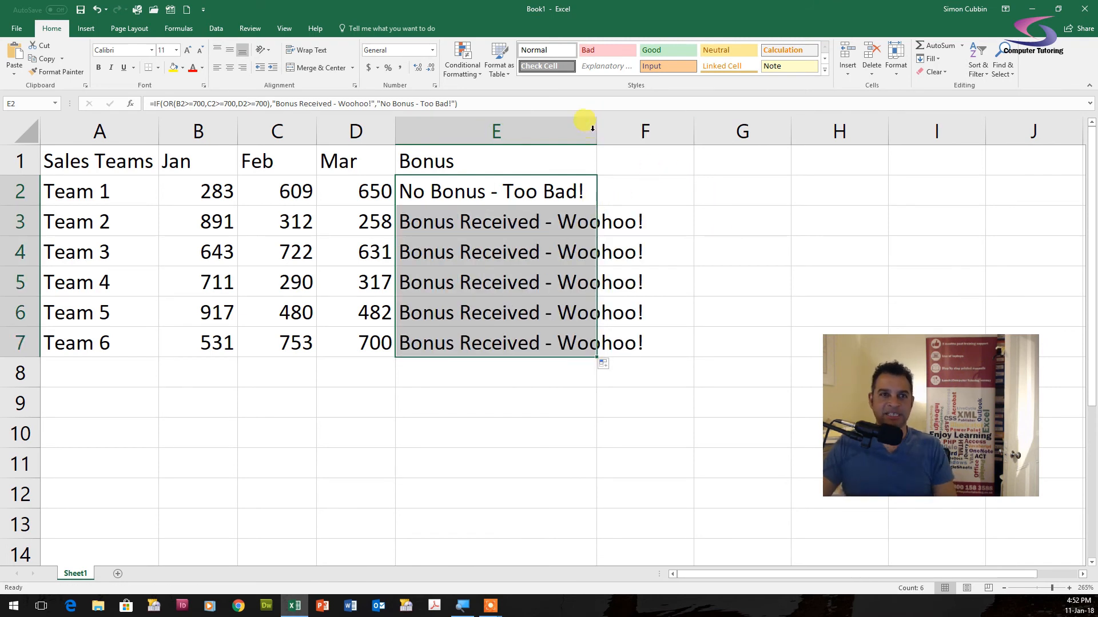
- Select columns E and F
drag(590, 122, 644, 130)
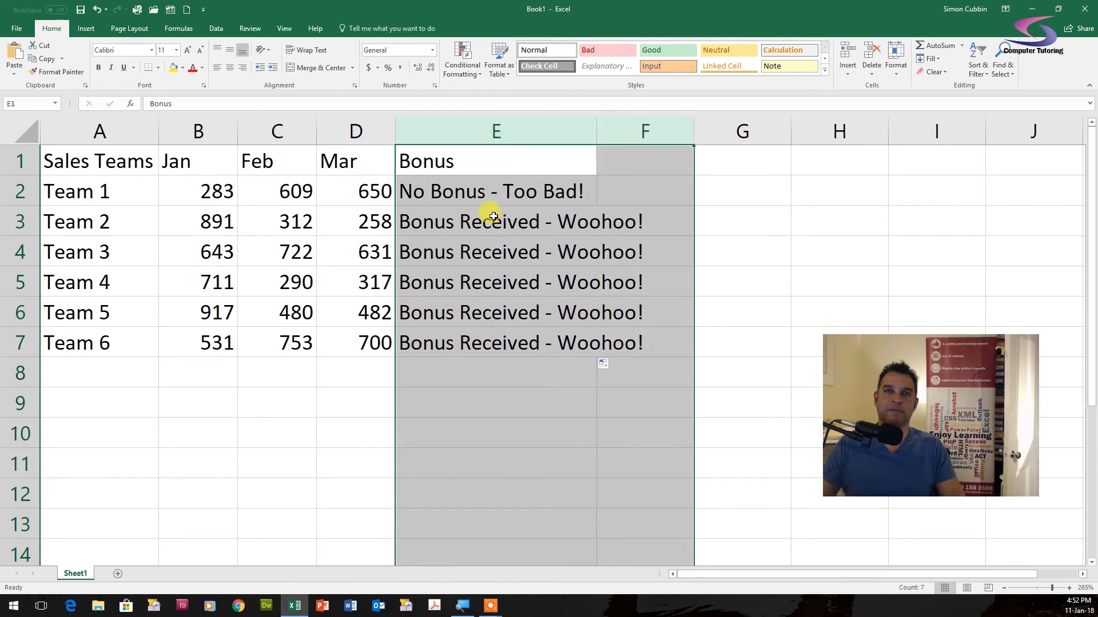